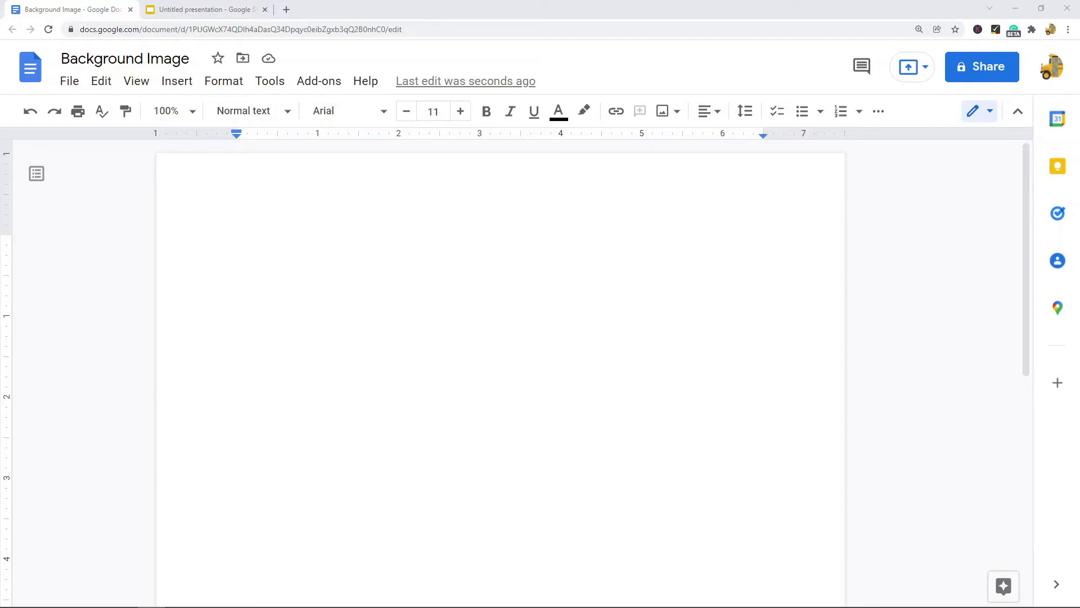
Place the cursor in the empty page of the 'Background Image' document
left_click(283, 244)
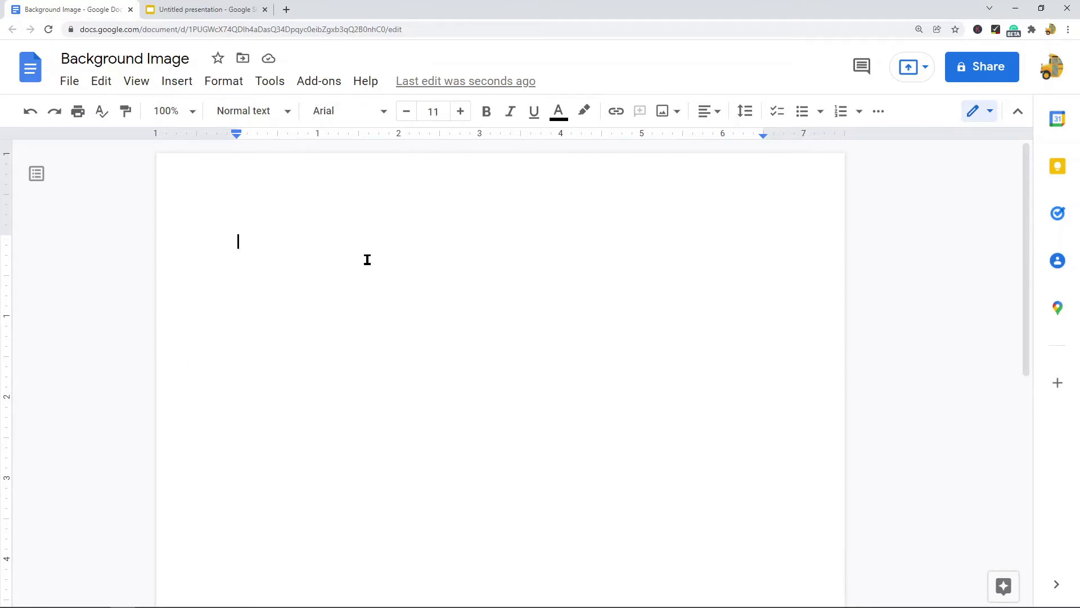
Upload the Forest photo from the computer via Insert > Image and select it
left_click(176, 84)
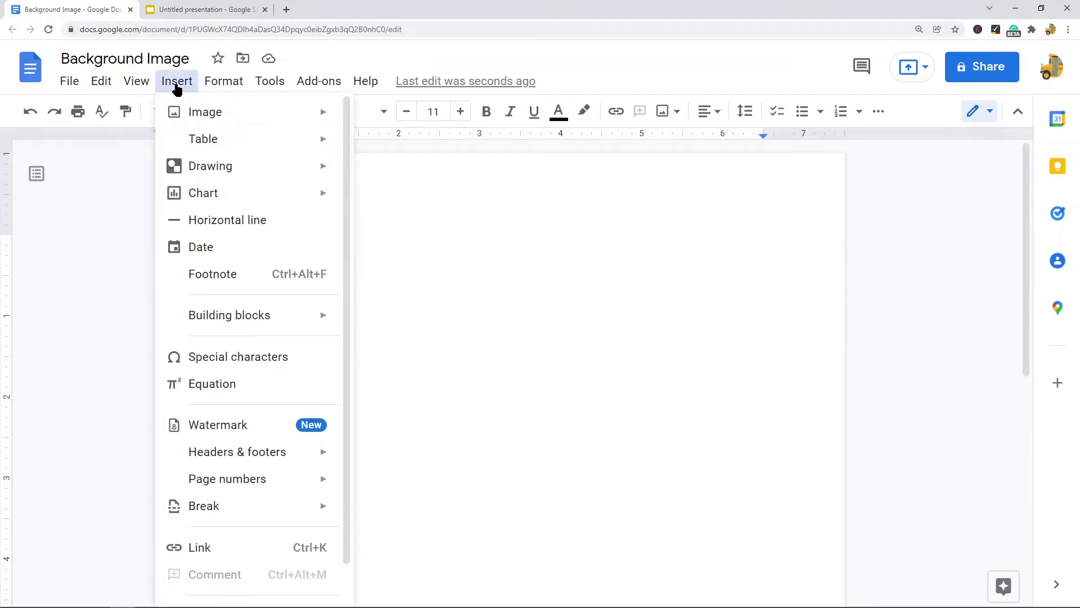
mouse_move(214, 114)
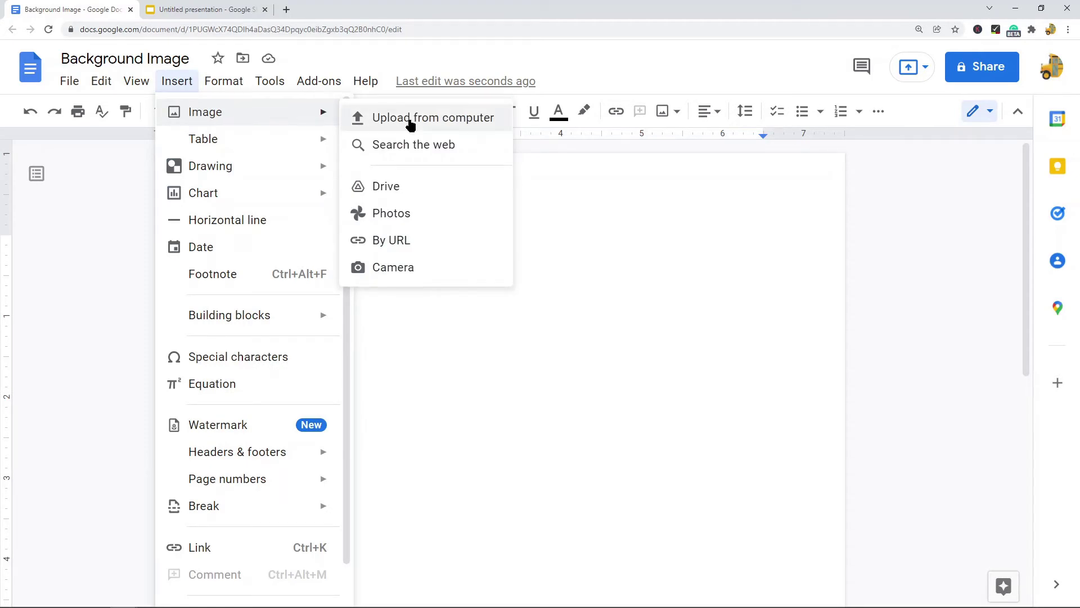
left_click(413, 119)
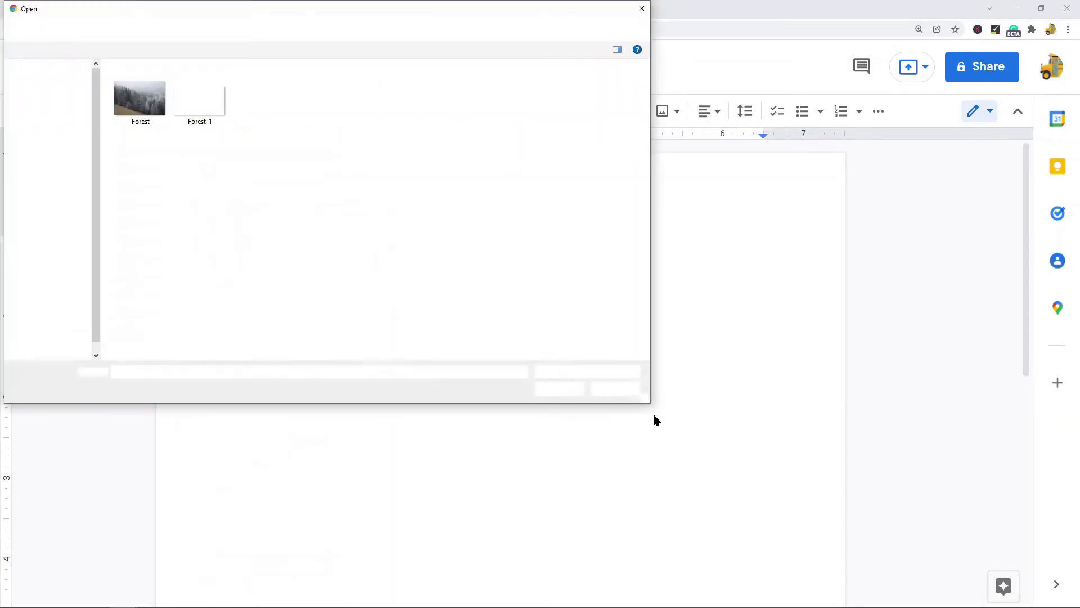
double_click(135, 118)
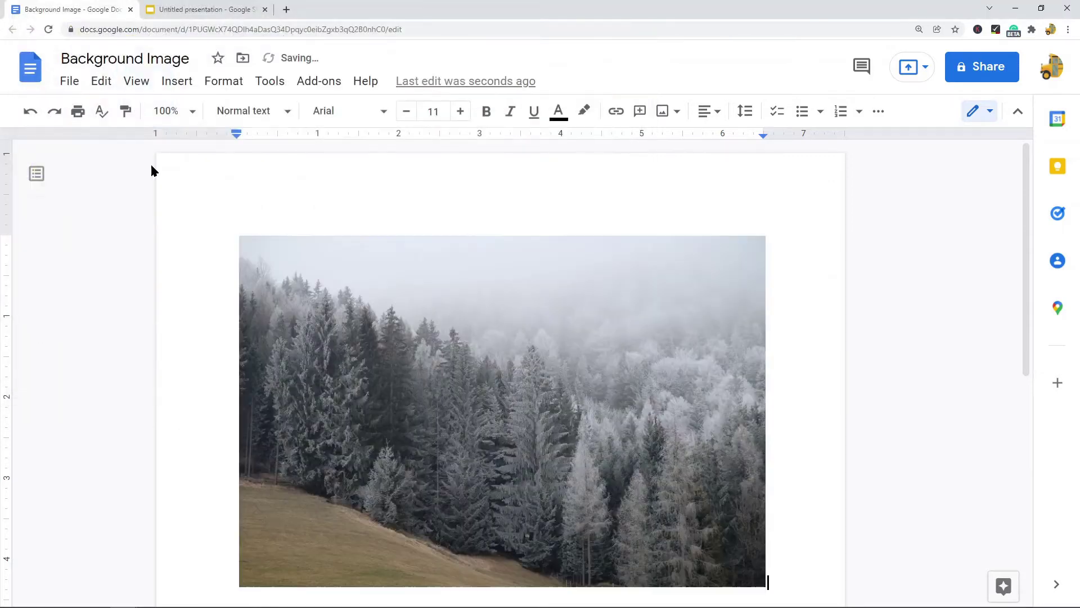
scroll(506, 302, "down", 2)
scroll(507, 302, "up", 1)
left_click(540, 336)
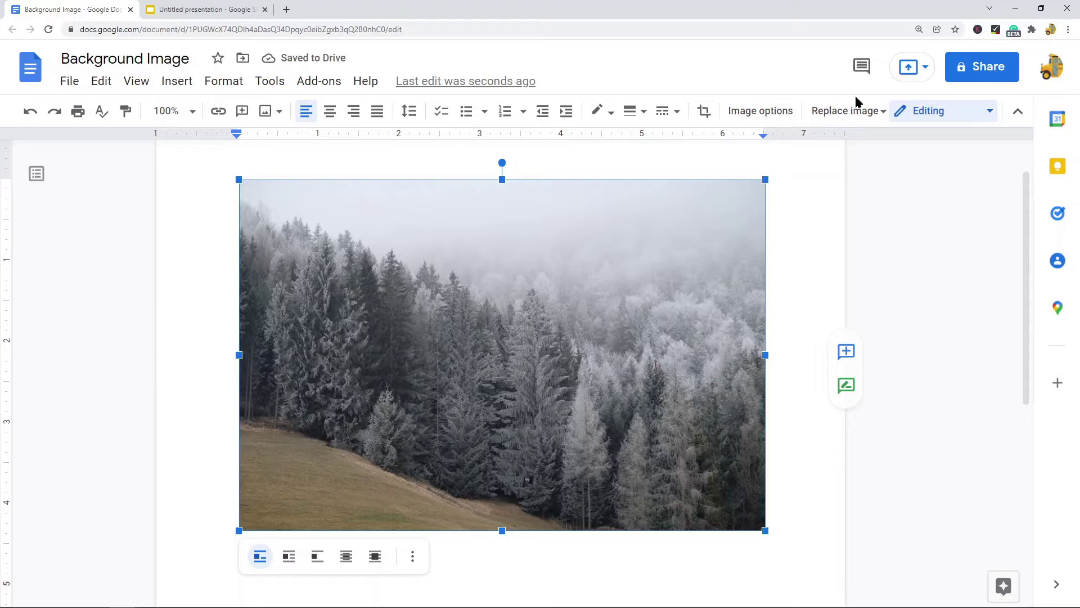
scroll(878, 224, "up", 1)
scroll(378, 244, "down", 2)
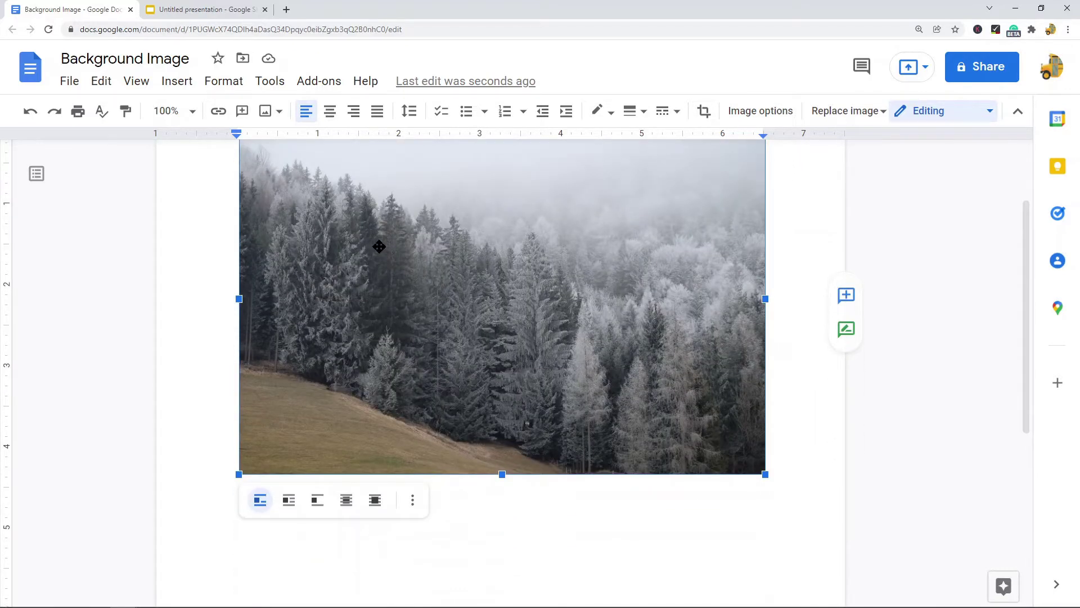
scroll(386, 244, "up", 1)
scroll(459, 229, "down", 1)
scroll(459, 229, "down", 2)
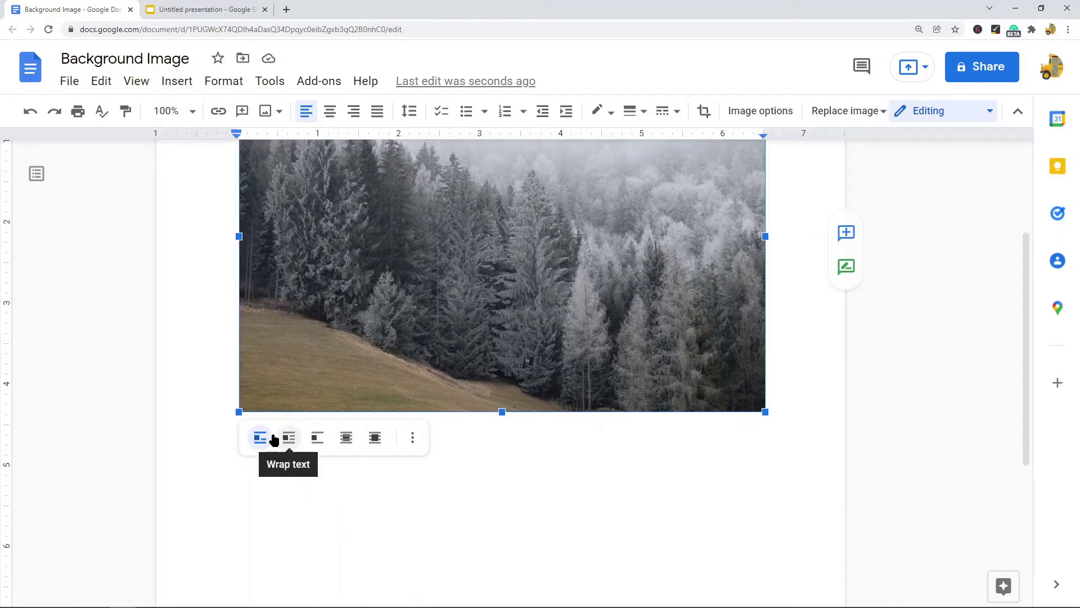
Set the photo to Behind text and type 'This is text on top of the image. I can continue writing as normal'
left_click(346, 439)
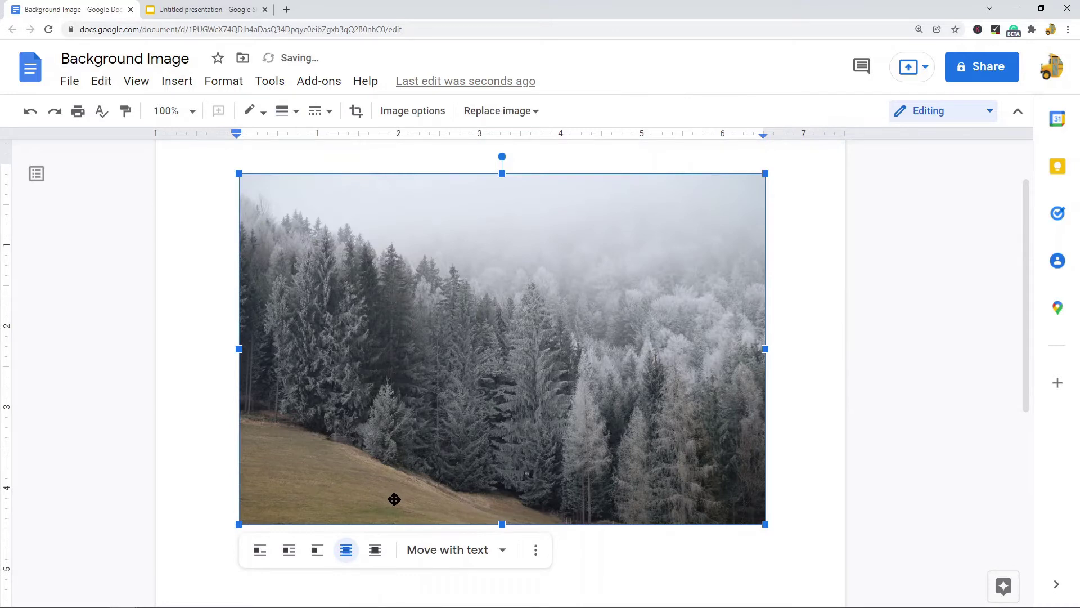
left_click(231, 188)
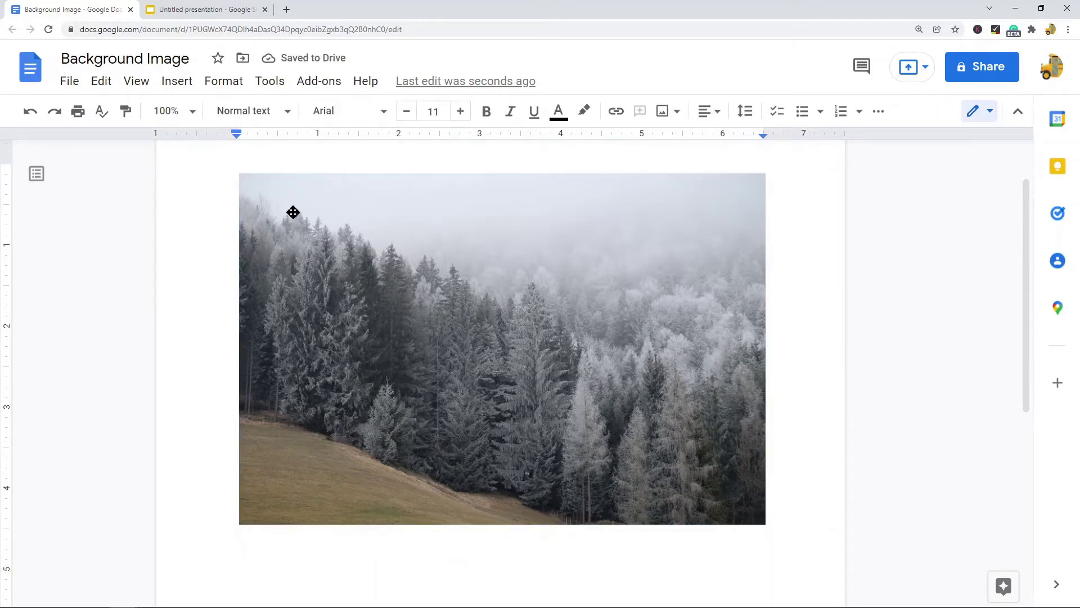
type("This")
type("is te")
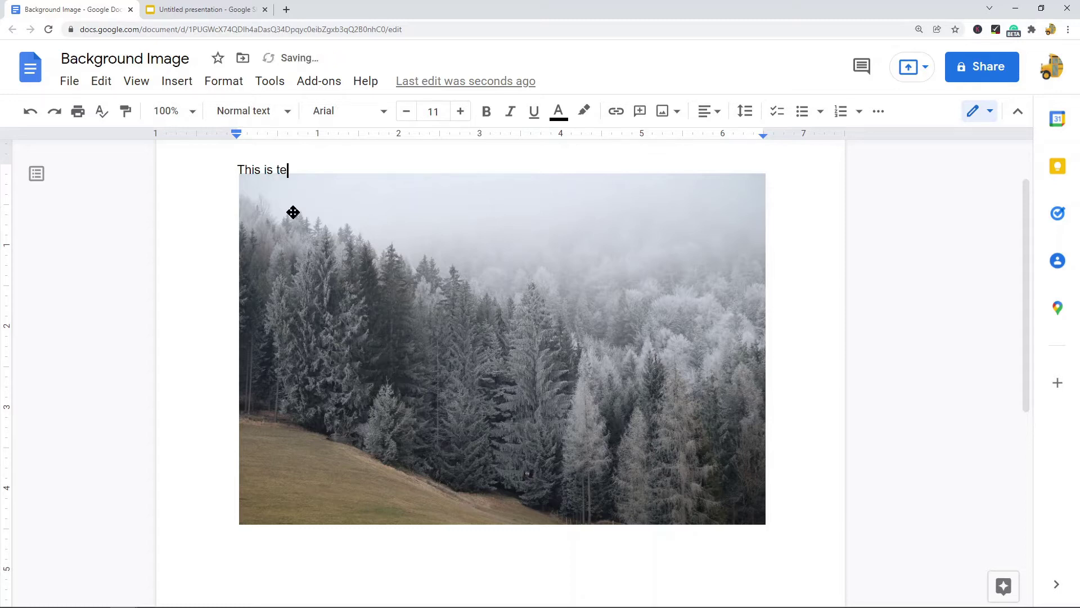
type("xt on top of the image. I can c")
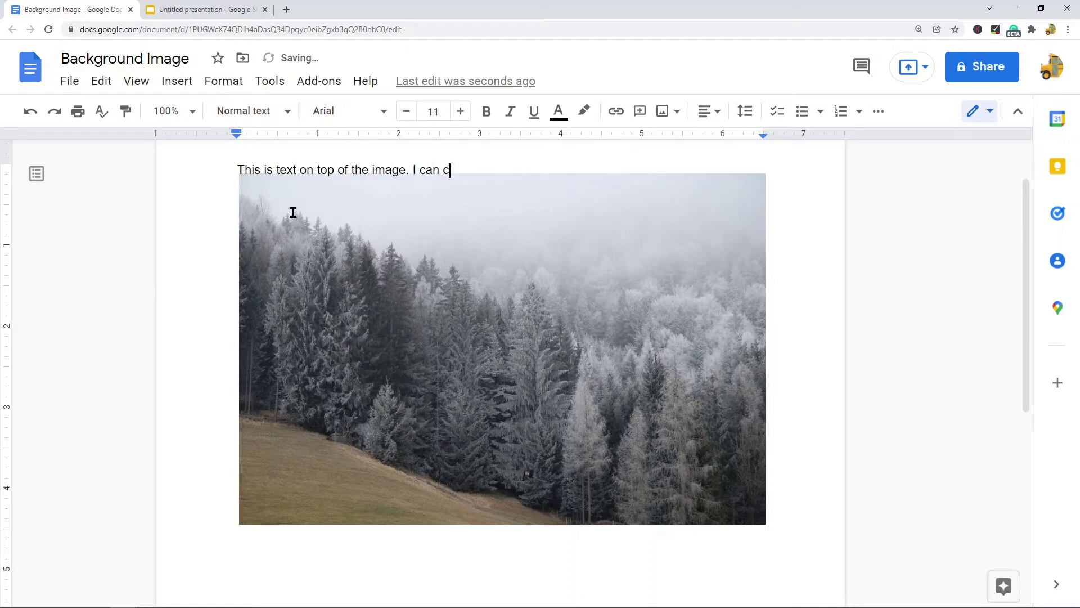
type("ontinue writing as normal")
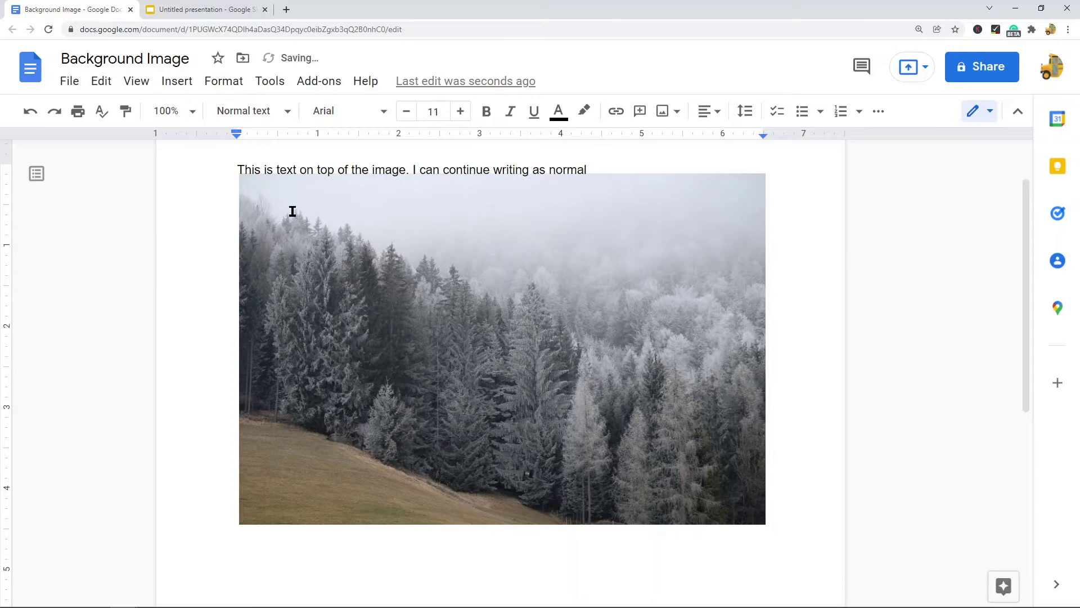
scroll(752, 240, "up", 2)
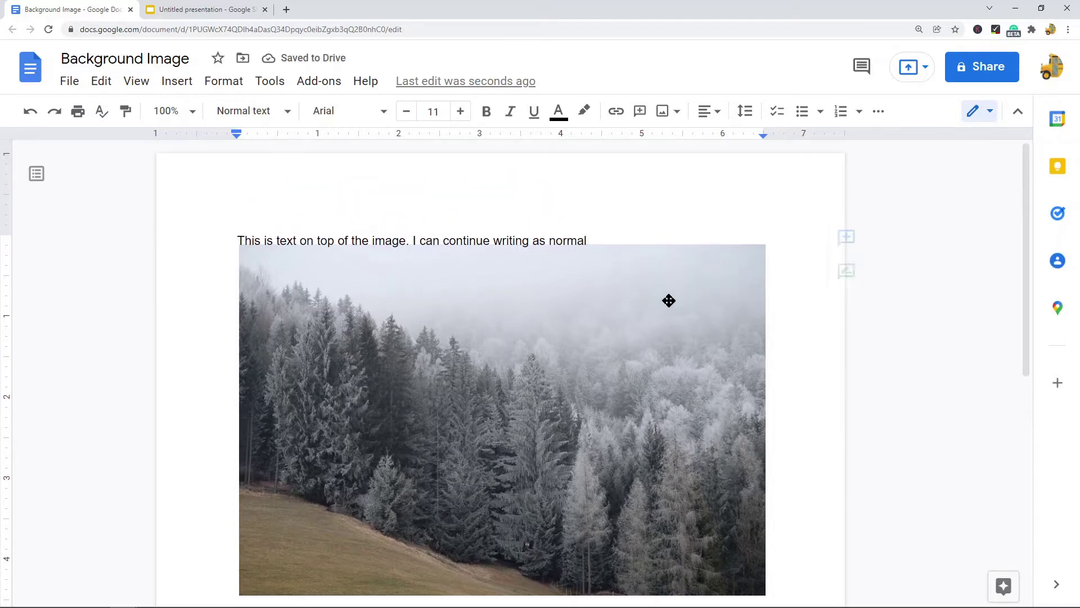
scroll(394, 252, "down", 3)
scroll(444, 258, "up", 3)
Drag the forest photo up into the page header area
left_click_drag(232, 241, 644, 239)
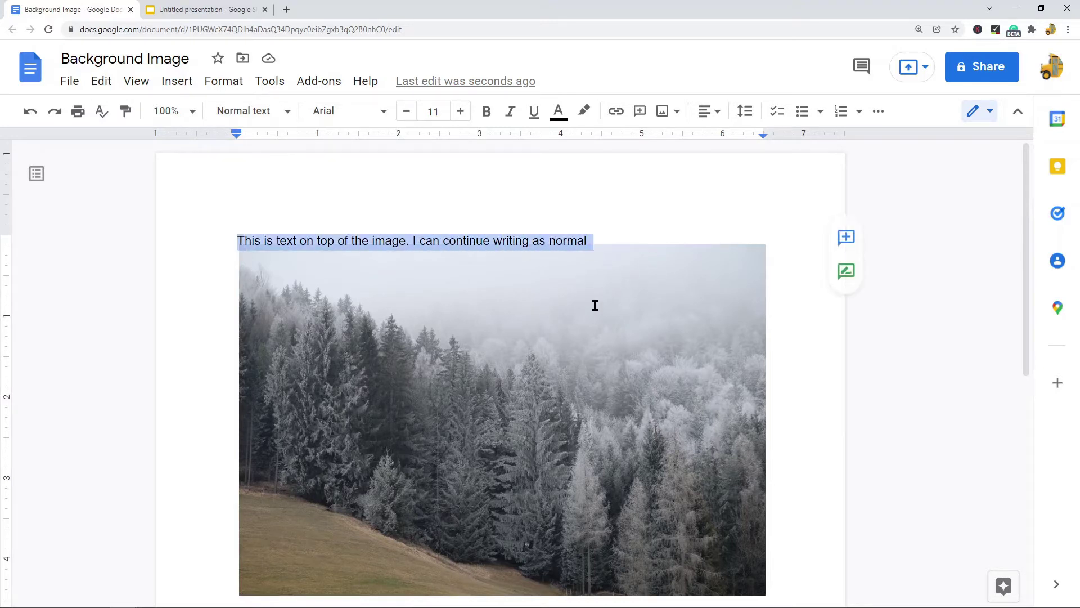
left_click(654, 207)
scroll(567, 349, "down", 2)
scroll(514, 348, "up", 2)
left_click(523, 331)
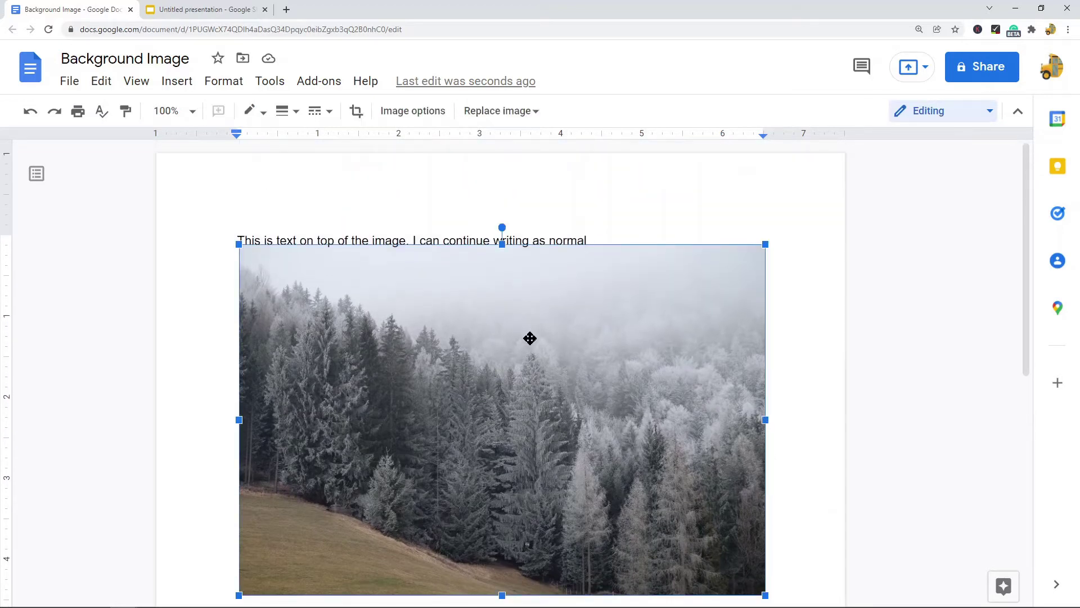
left_click_drag(535, 355, 527, 337)
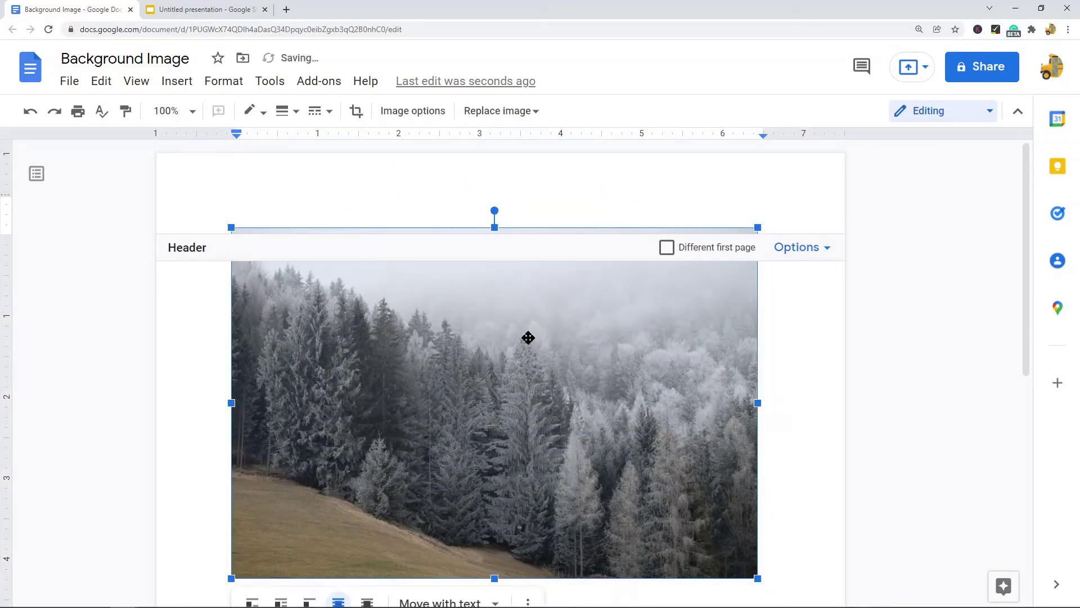
left_click(572, 201)
left_click(853, 391)
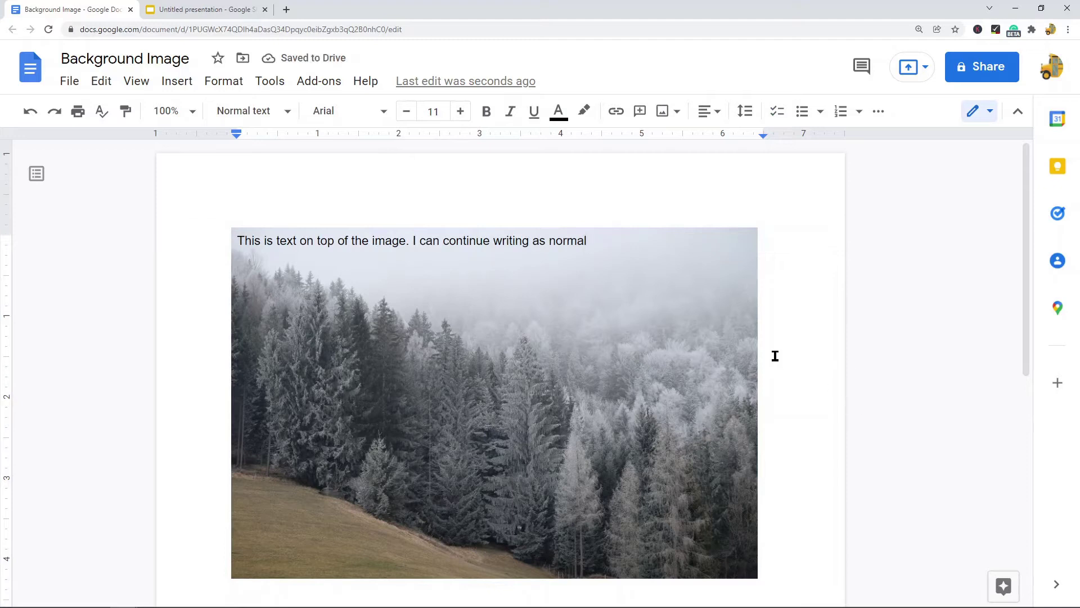
scroll(675, 311, "down", 1)
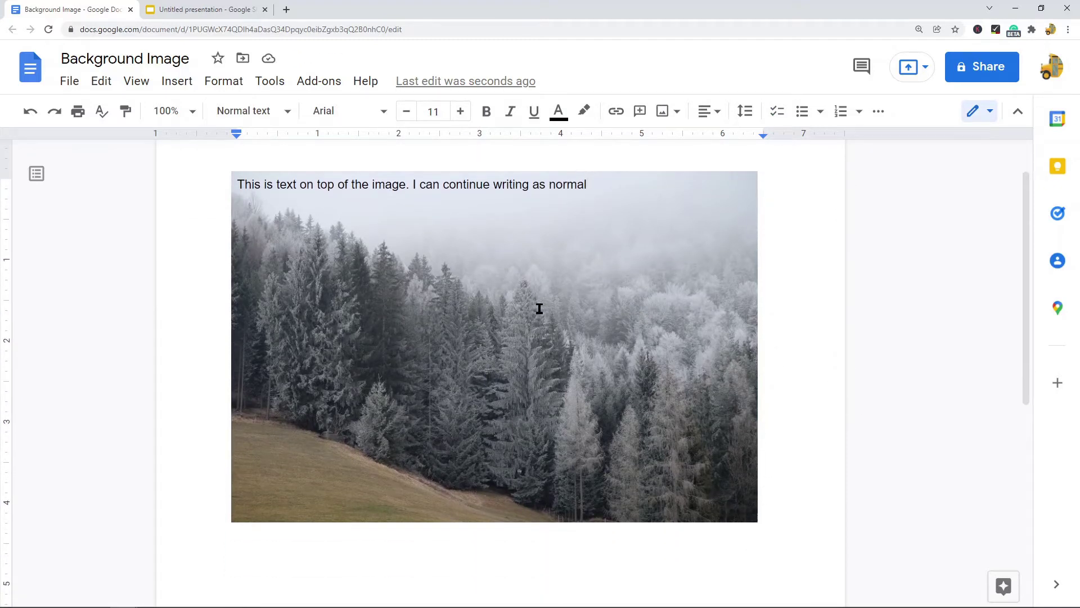
scroll(591, 326, "up", 1)
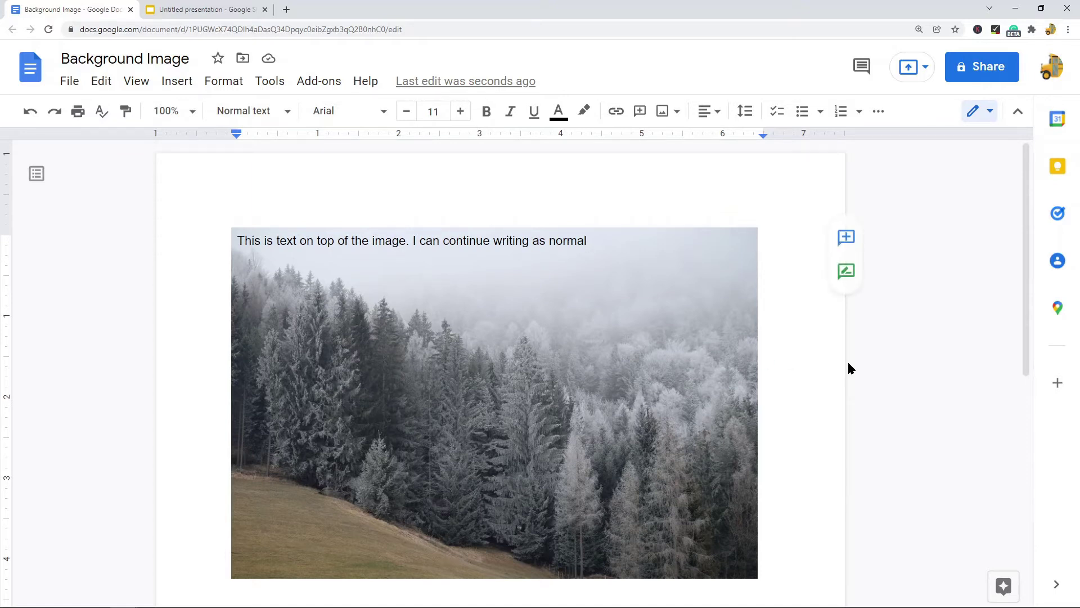
Delete the sample sentence, then delete the forest photo from the header
left_click(368, 422)
left_click(477, 367)
left_click_drag(597, 240, 197, 245)
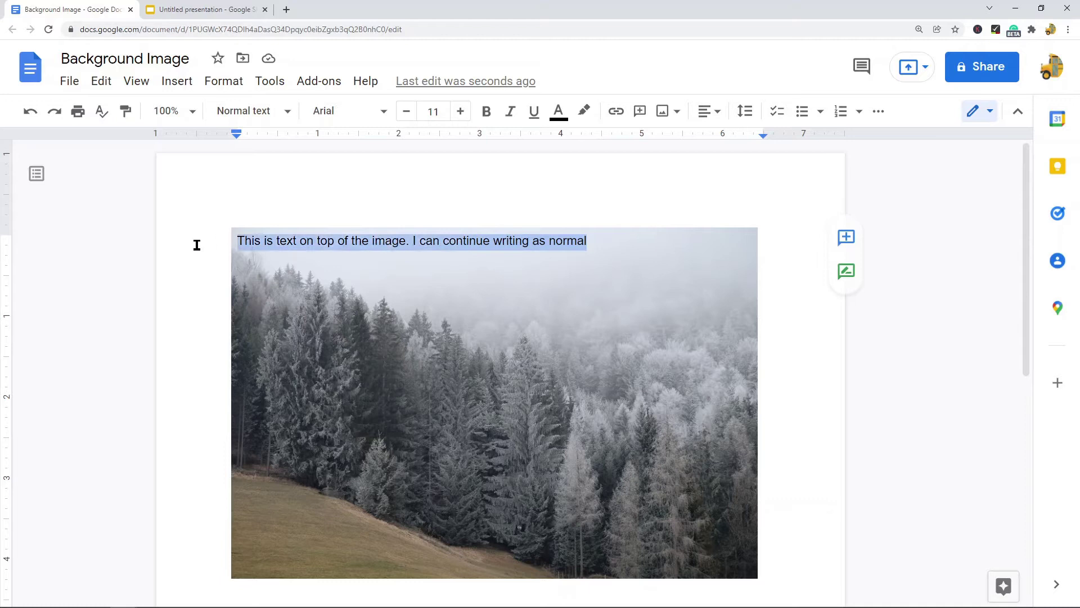
key("BackSpace")
scroll(837, 373, "down", 2)
scroll(647, 451, "up", 1)
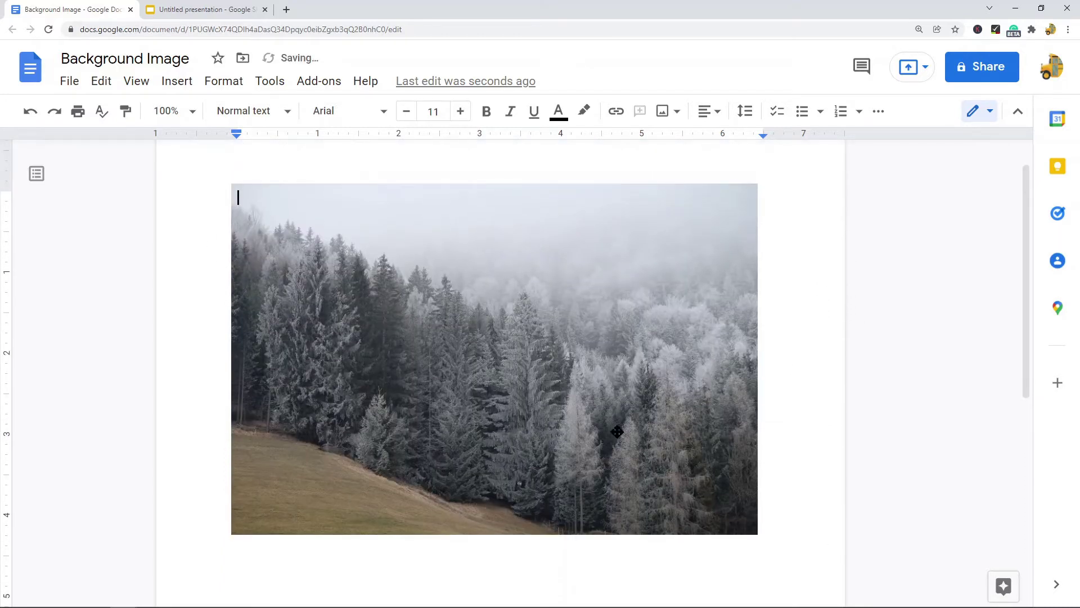
left_click(605, 391)
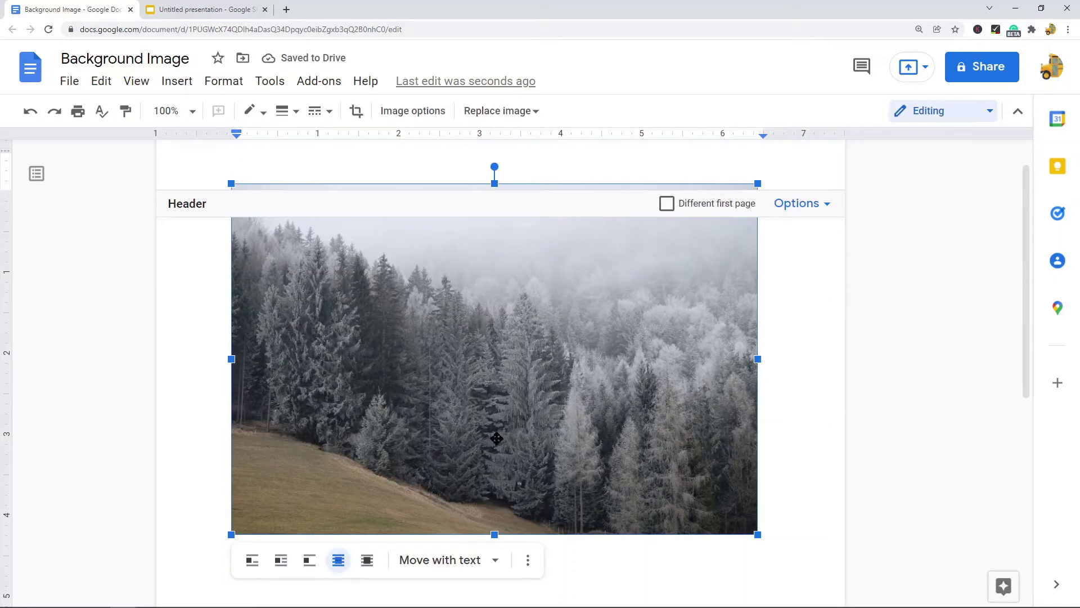
key("Delete")
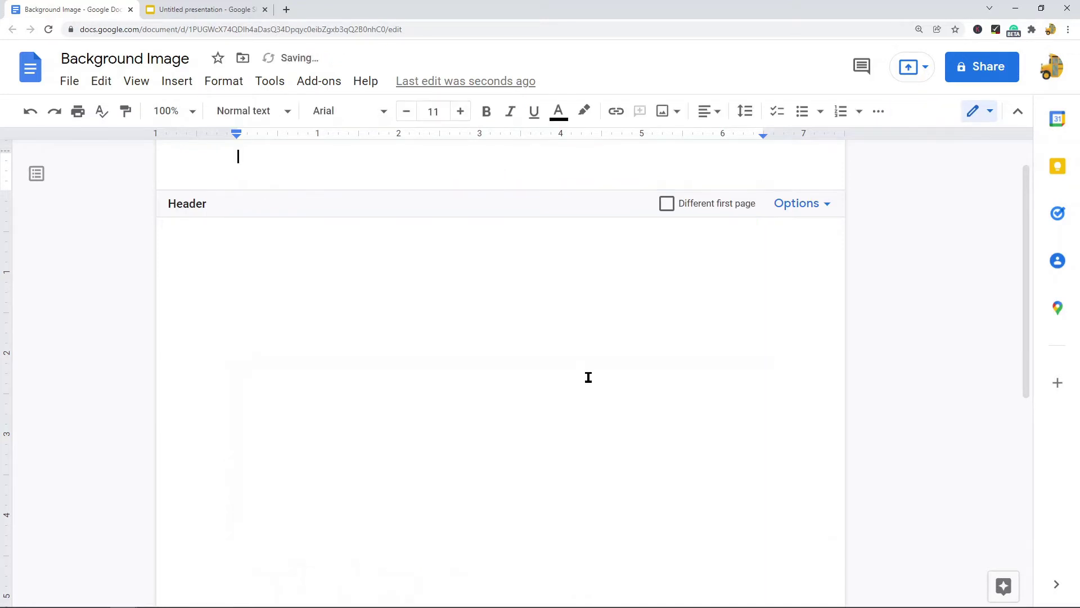
left_click(499, 310)
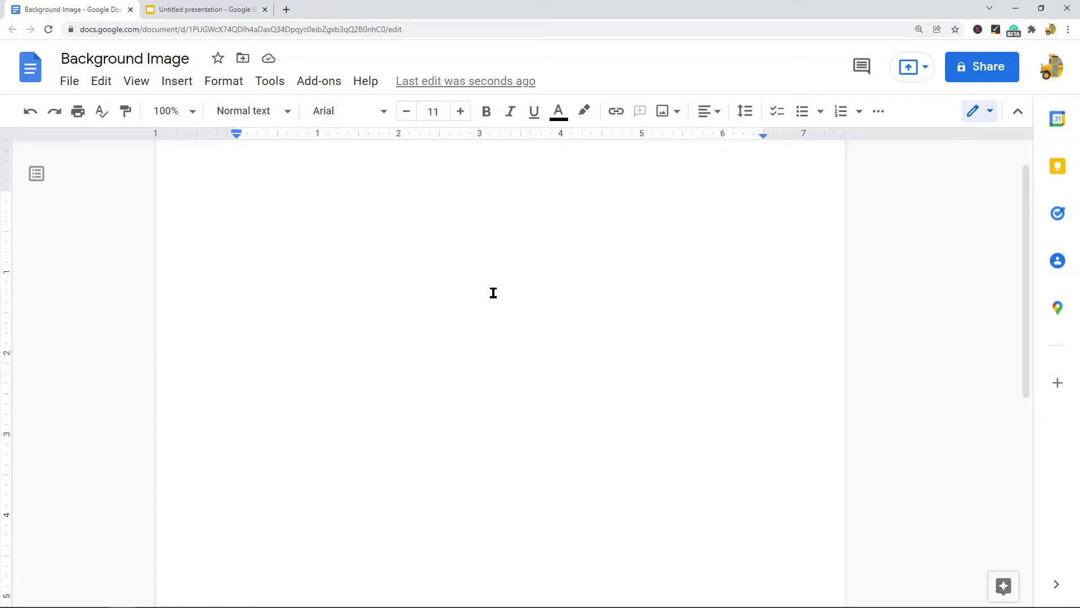
scroll(492, 292, "down", 1)
Create a new drawing via Insert > Drawing > New and upload the Forest photo onto its canvas
left_click(193, 79)
mouse_move(221, 169)
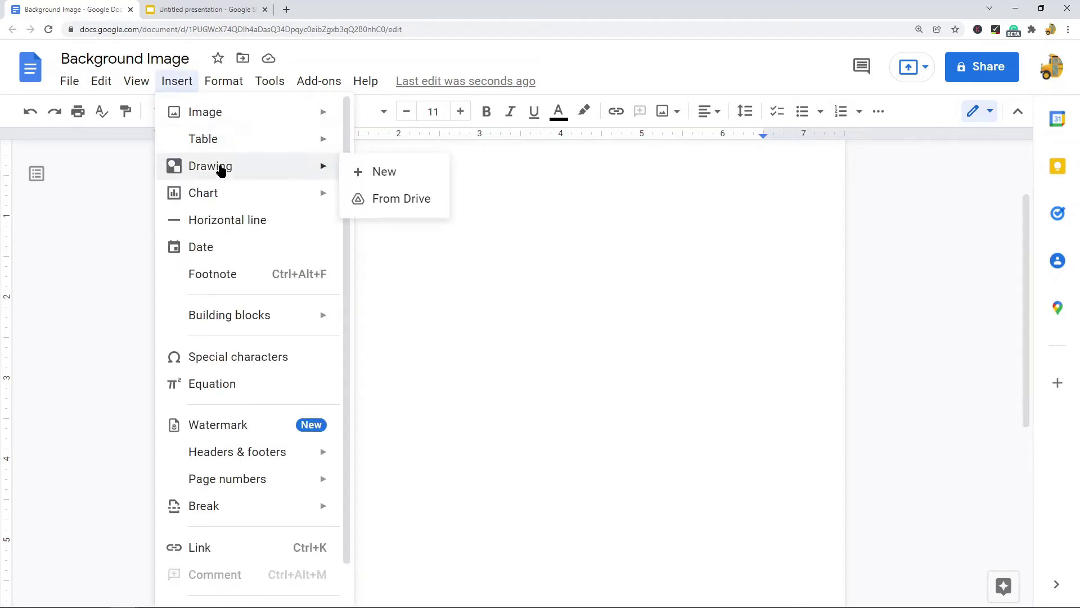
left_click(388, 172)
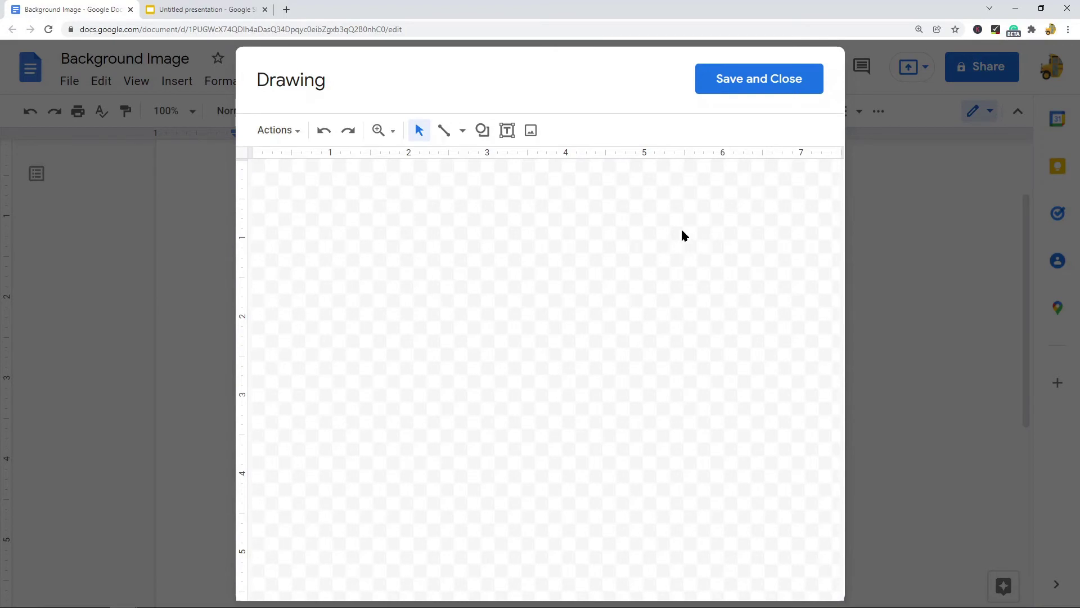
left_click(530, 130)
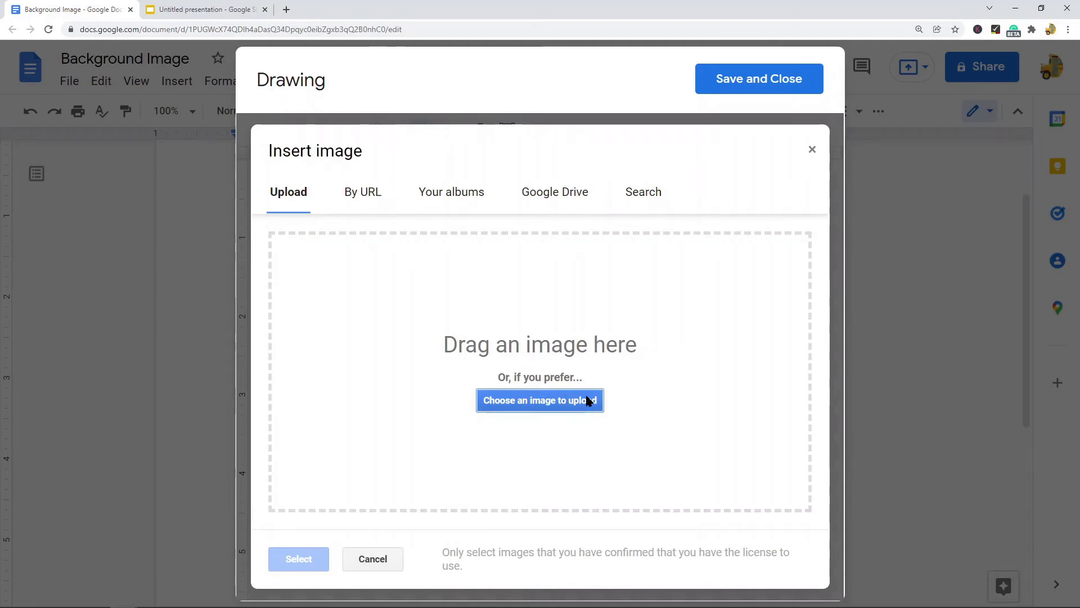
left_click(538, 403)
double_click(145, 111)
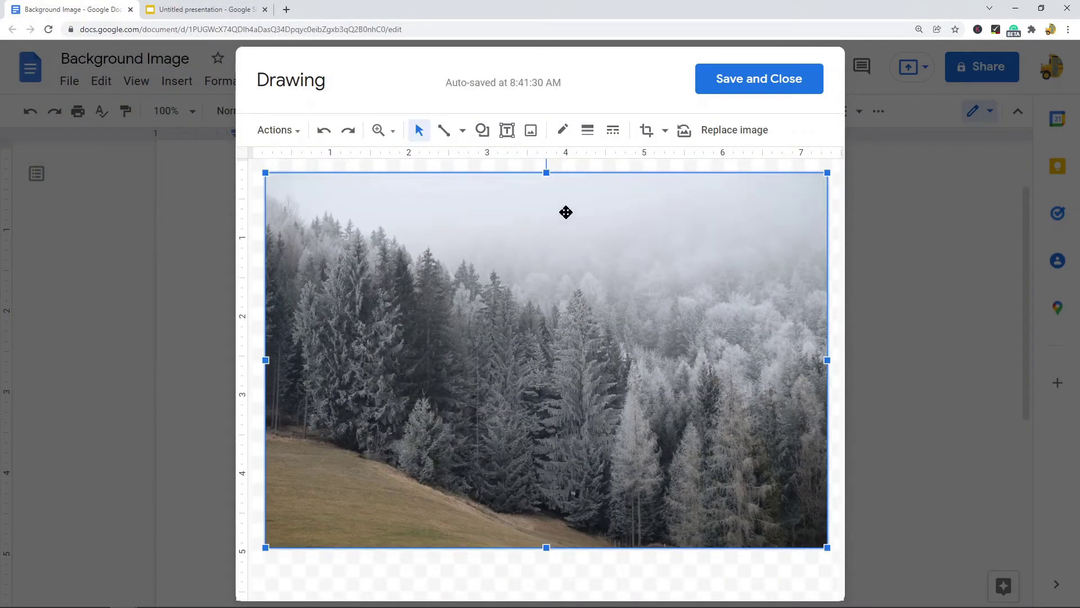
left_click(507, 130)
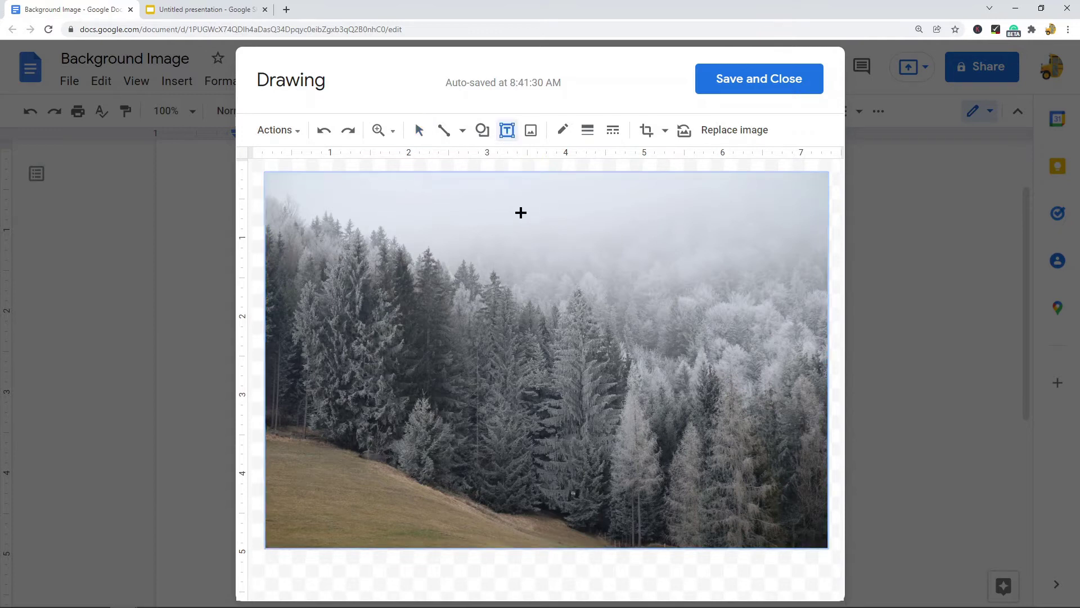
Add a text box reading 'This is my text' / 'On top of my image' and save the drawing
left_click_drag(281, 191, 799, 338)
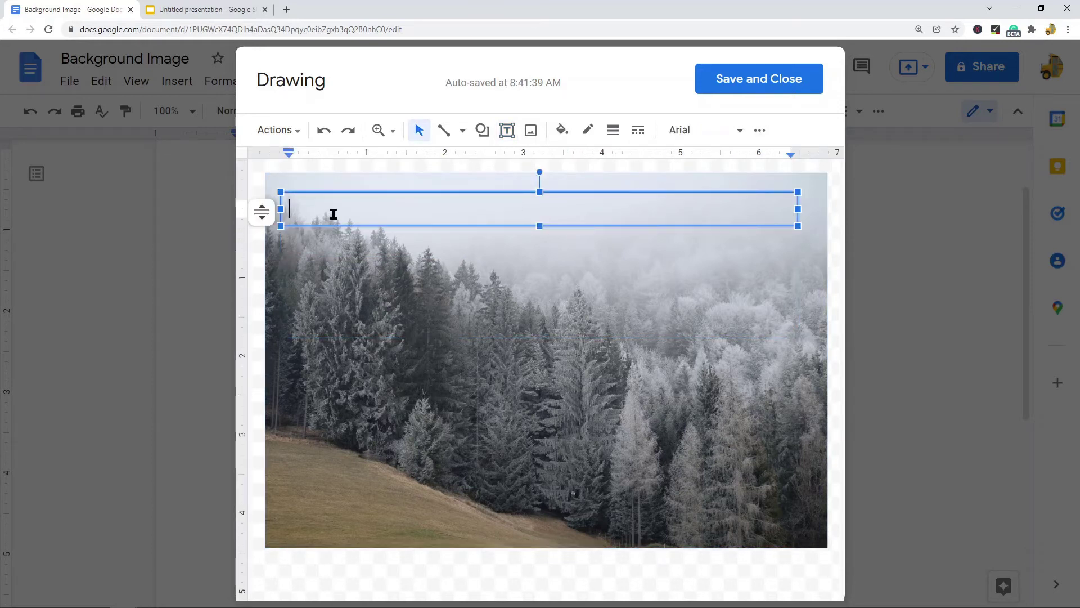
type("his is my text")
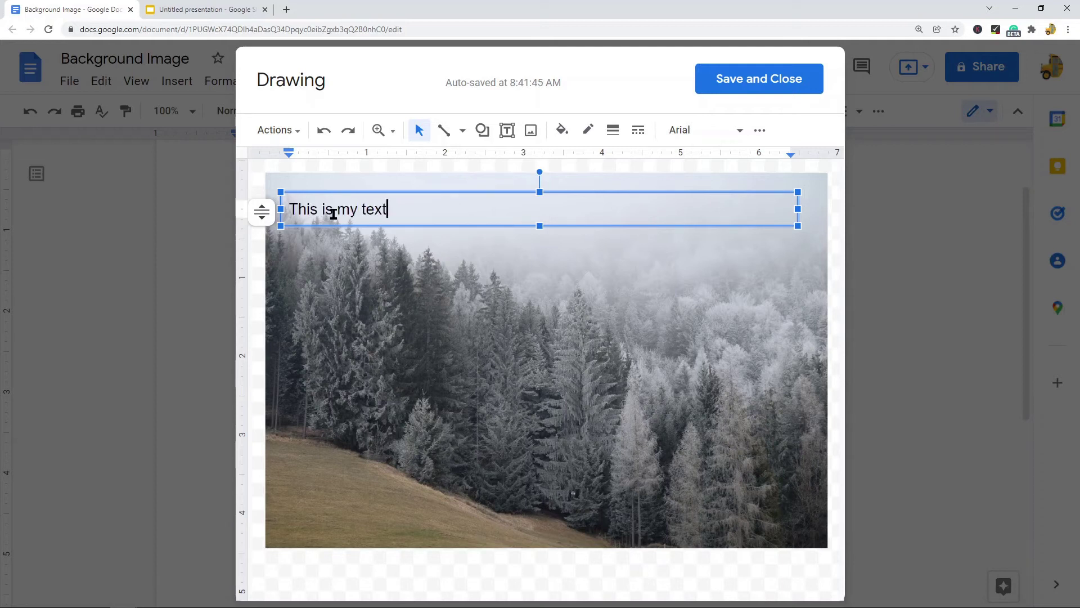
key("Return")
type("On top of my image")
key("Return")
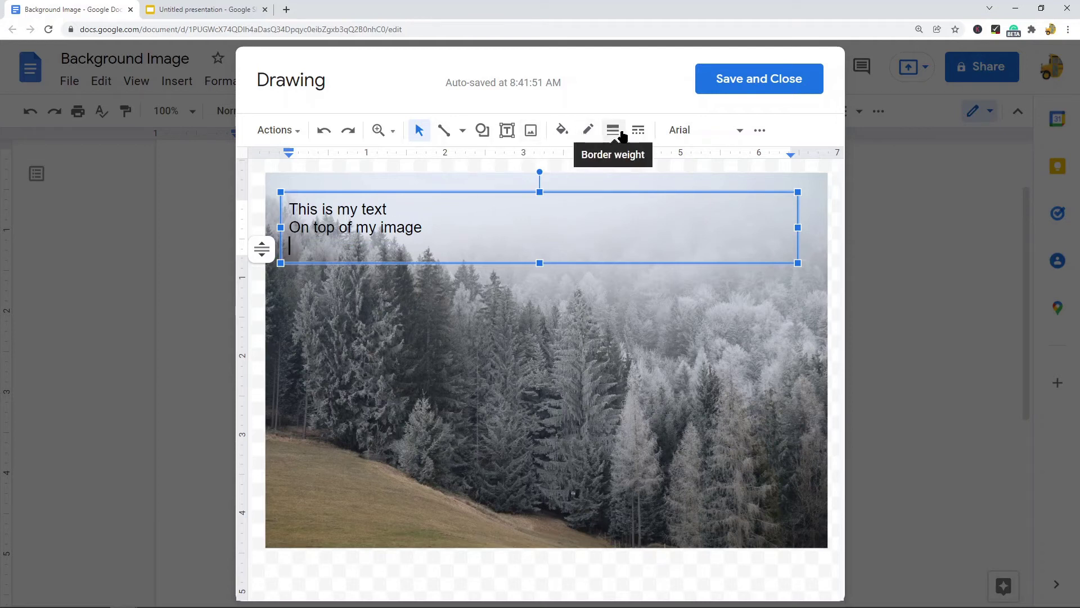
left_click(760, 130)
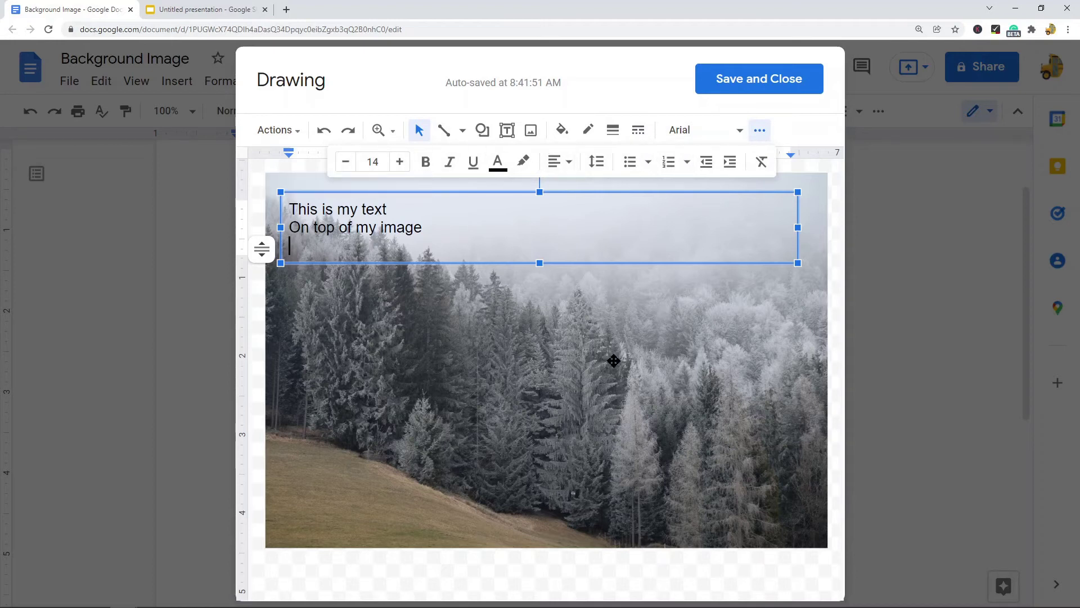
left_click(766, 84)
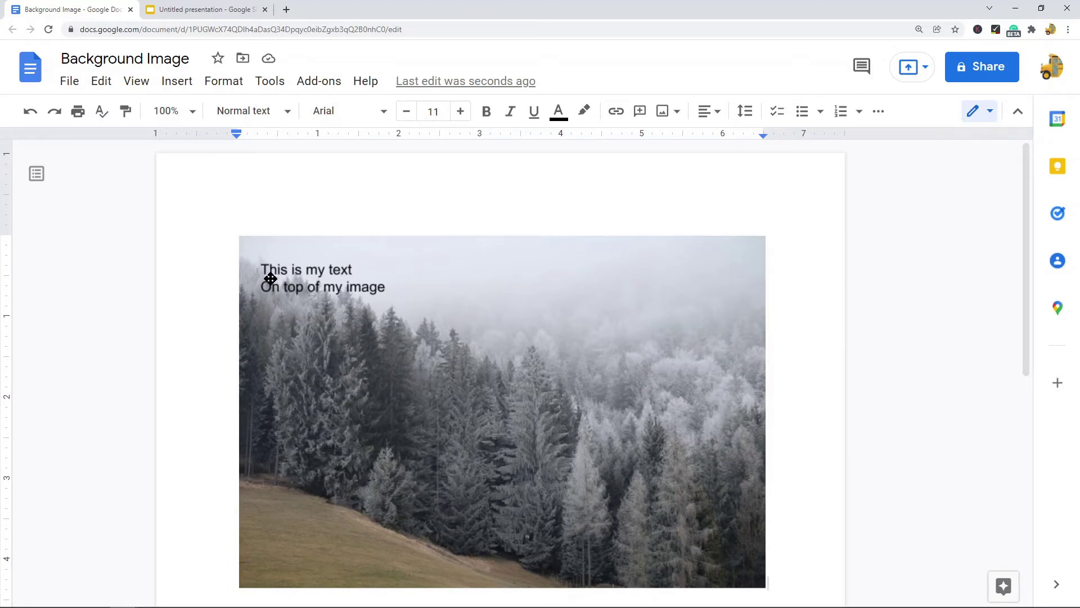
double_click(319, 276)
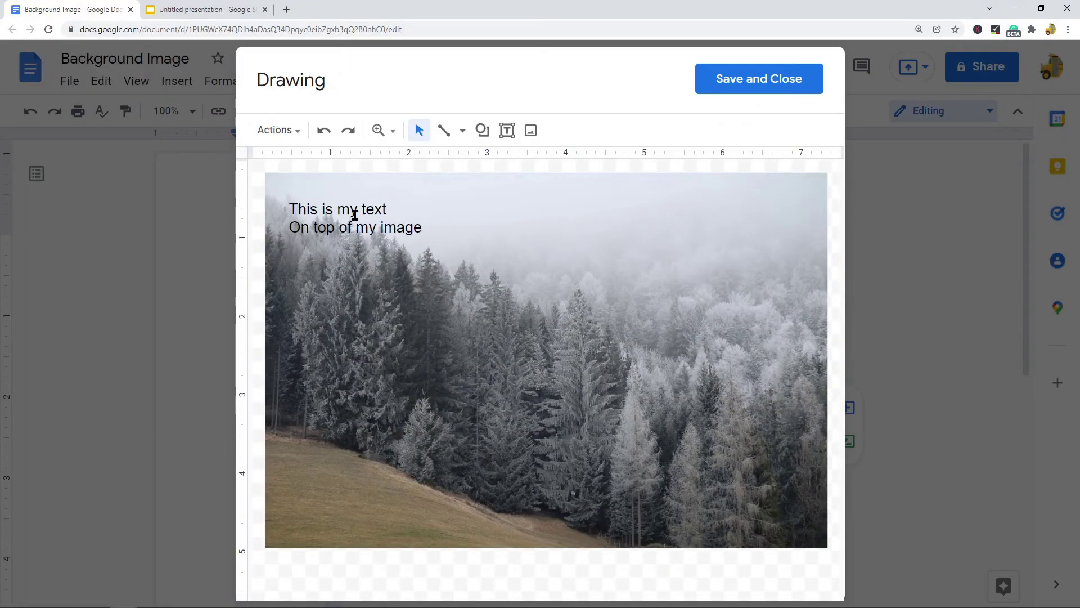
Move the caption box up-left over the photo, save, then delete the drawing from the page
left_click(354, 215)
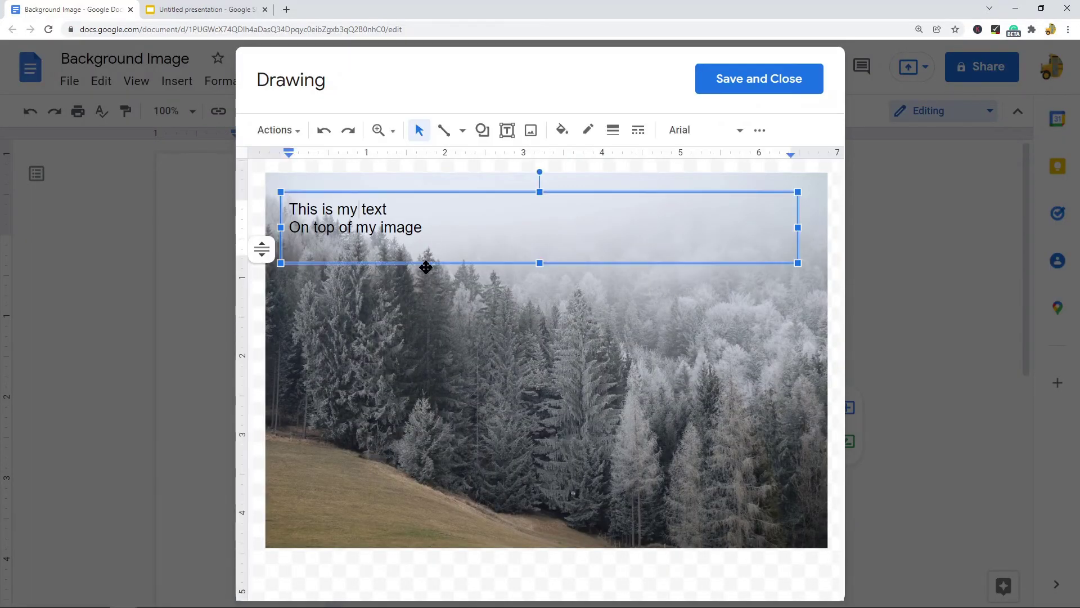
left_click_drag(480, 306, 446, 244)
left_click(781, 92)
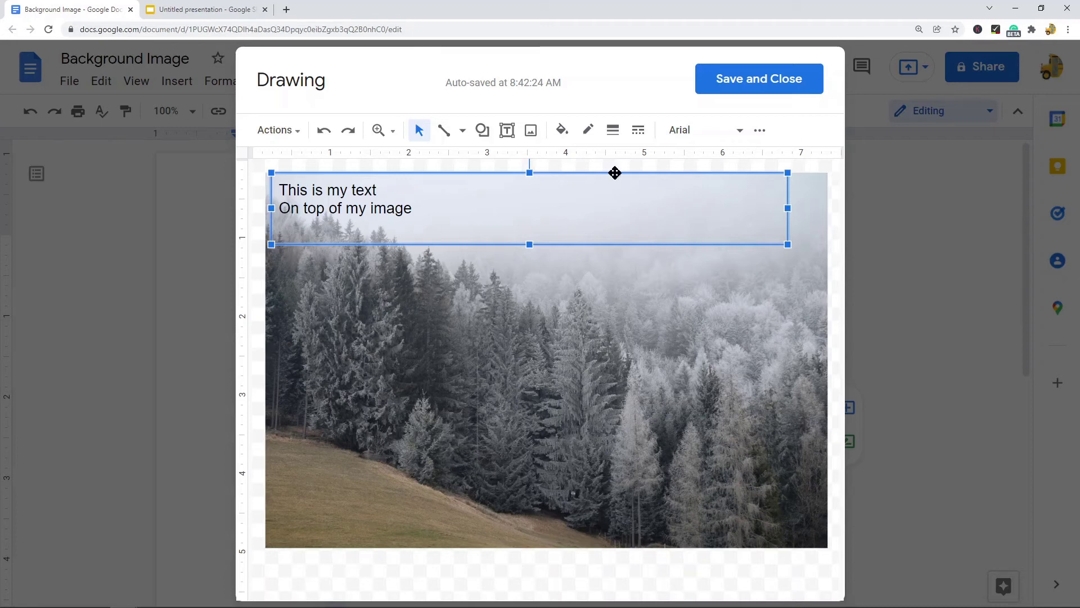
left_click(778, 82)
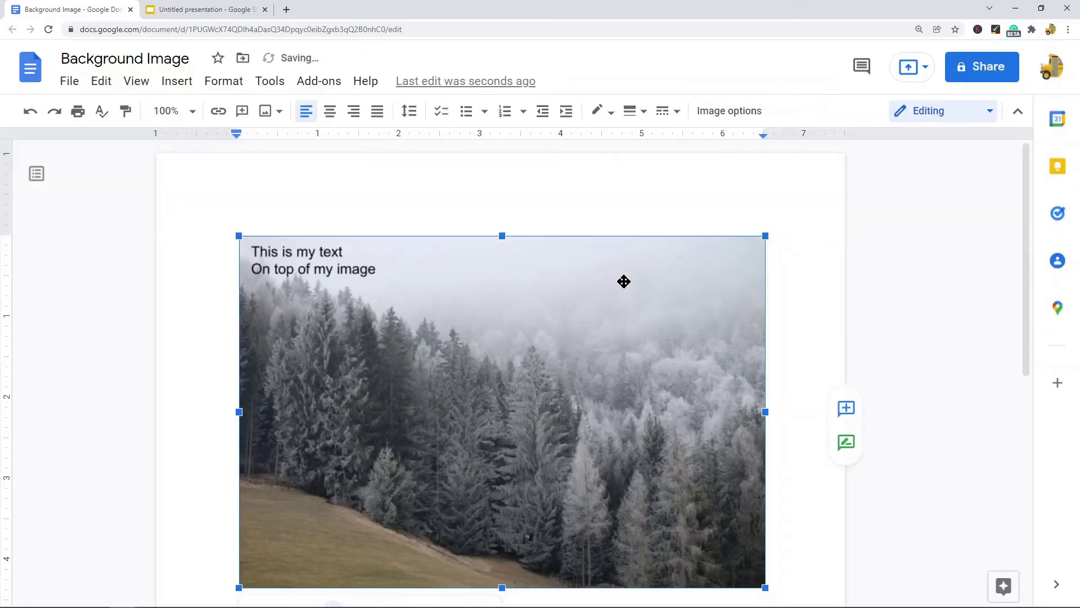
key("Delete")
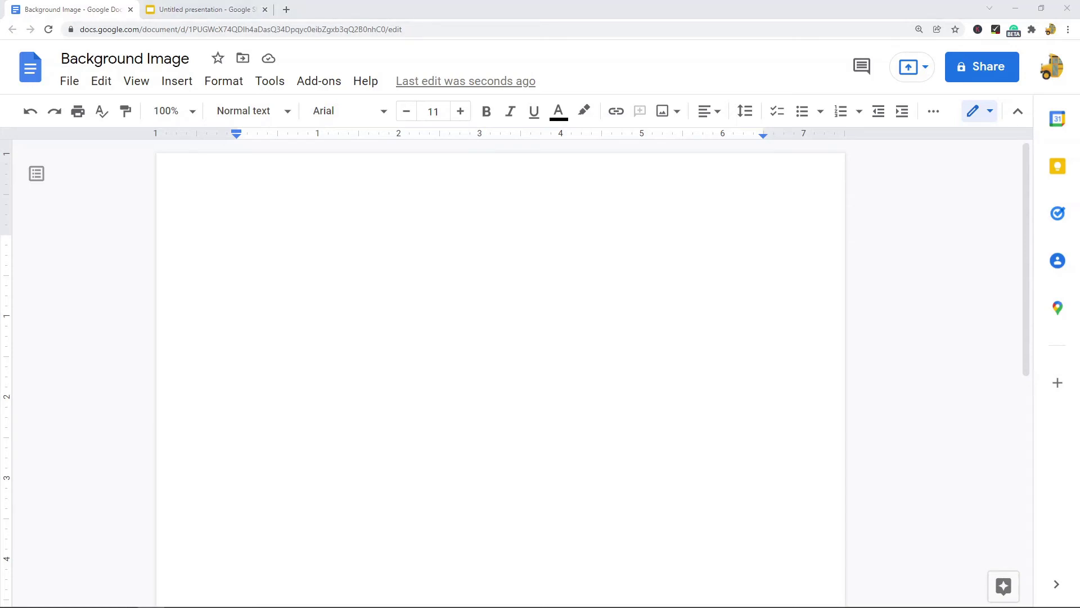
Set the presentation's Page setup to Custom, 11 × 8.5 inches, and apply it
left_click(216, 8)
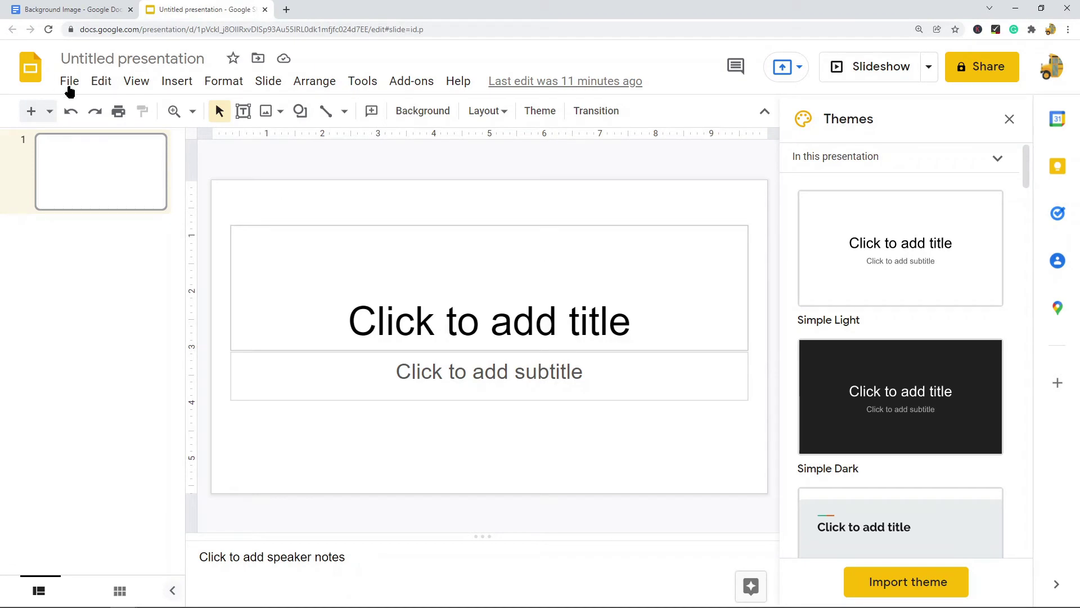
left_click(70, 83)
scroll(142, 550, "down", 2)
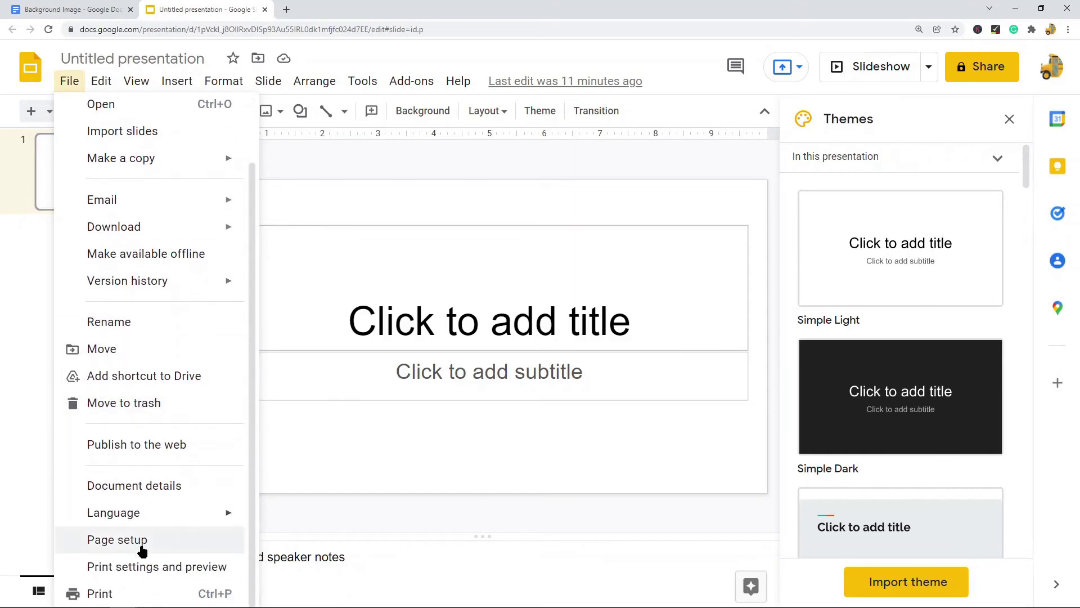
left_click(143, 546)
left_click(491, 315)
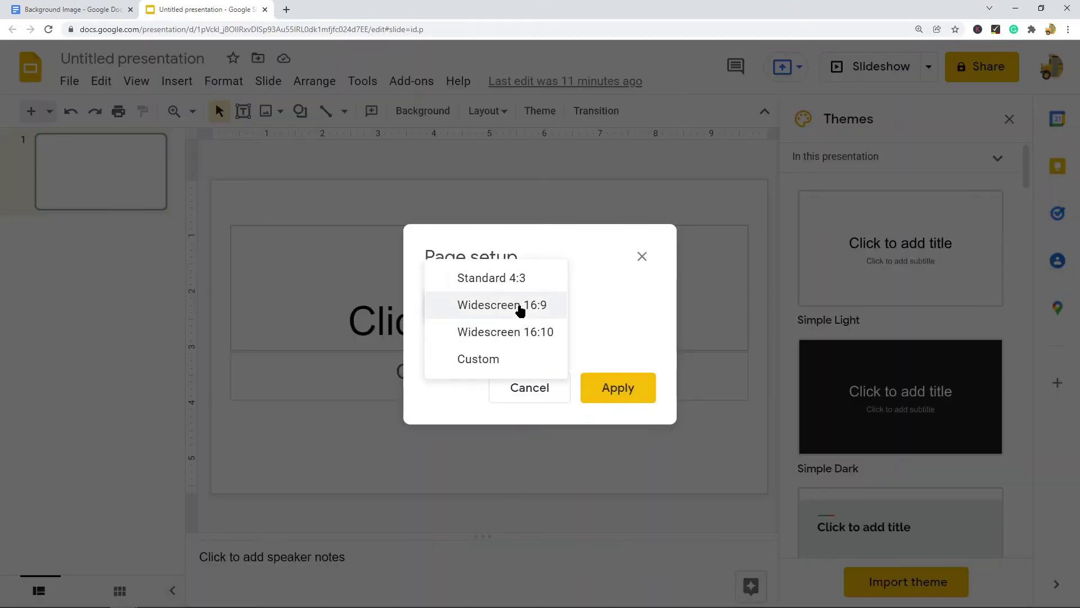
left_click(499, 364)
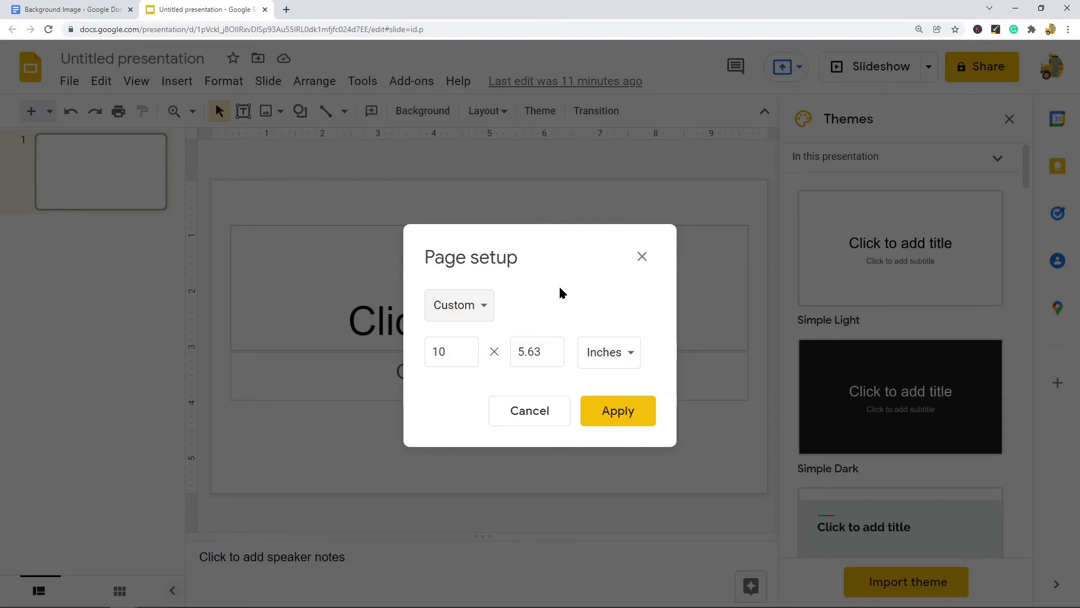
left_click(463, 345)
double_click(463, 345)
type("11")
left_click_drag(545, 351, 519, 353)
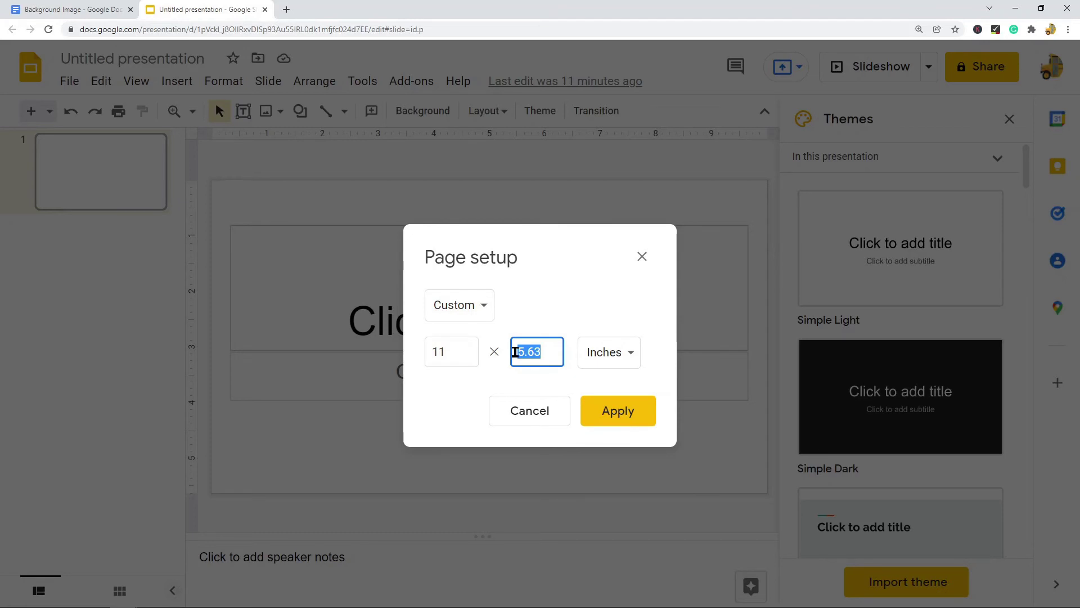
type("8.5")
left_click(630, 415)
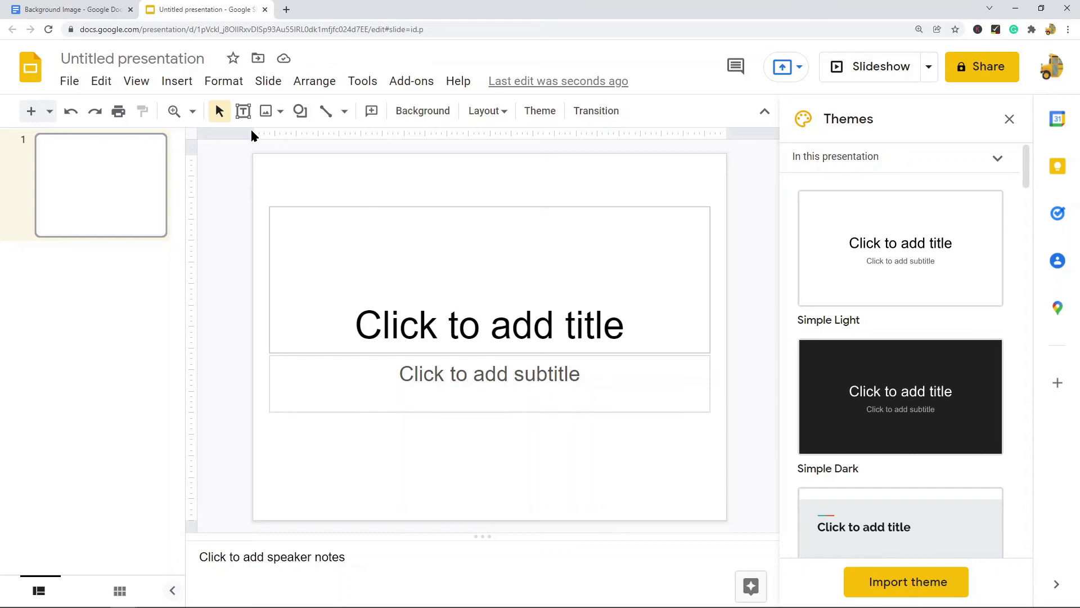
Upload the Forest photo as the slide's background image via Slide > Change background
left_click(269, 82)
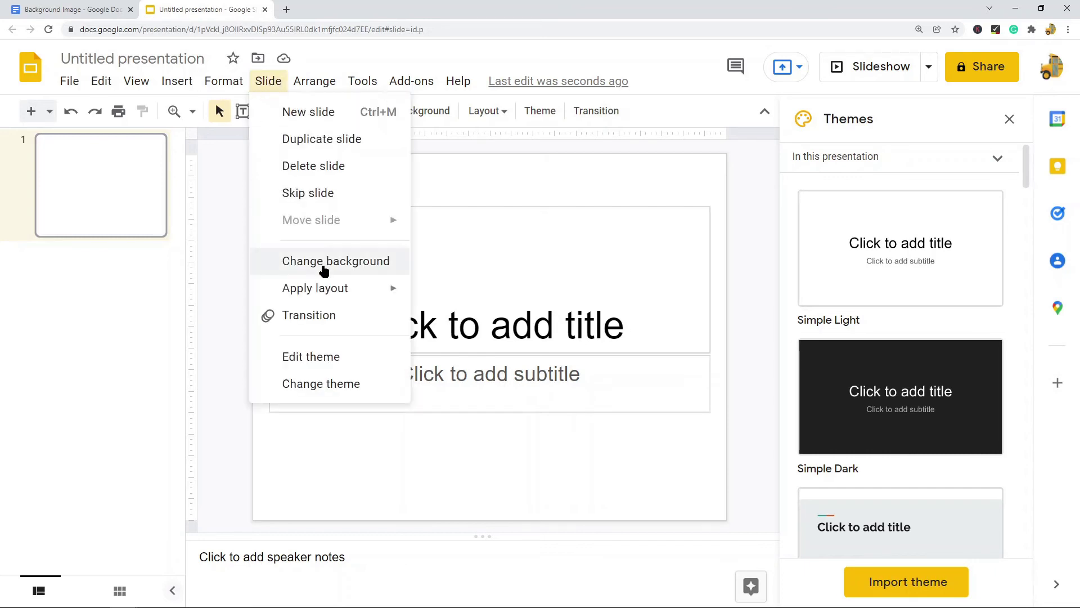
left_click(325, 264)
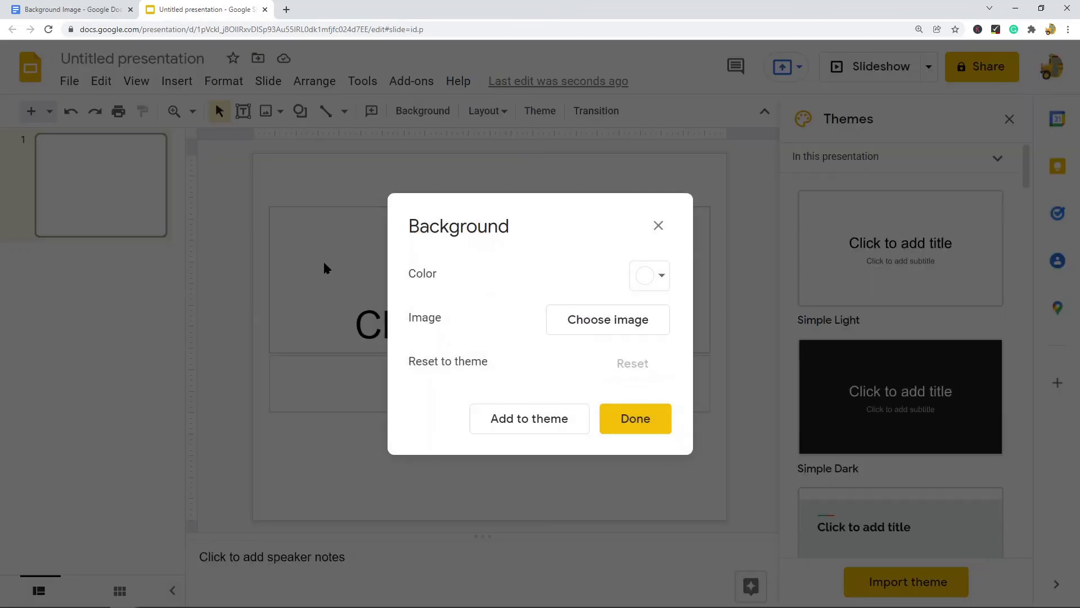
left_click(605, 327)
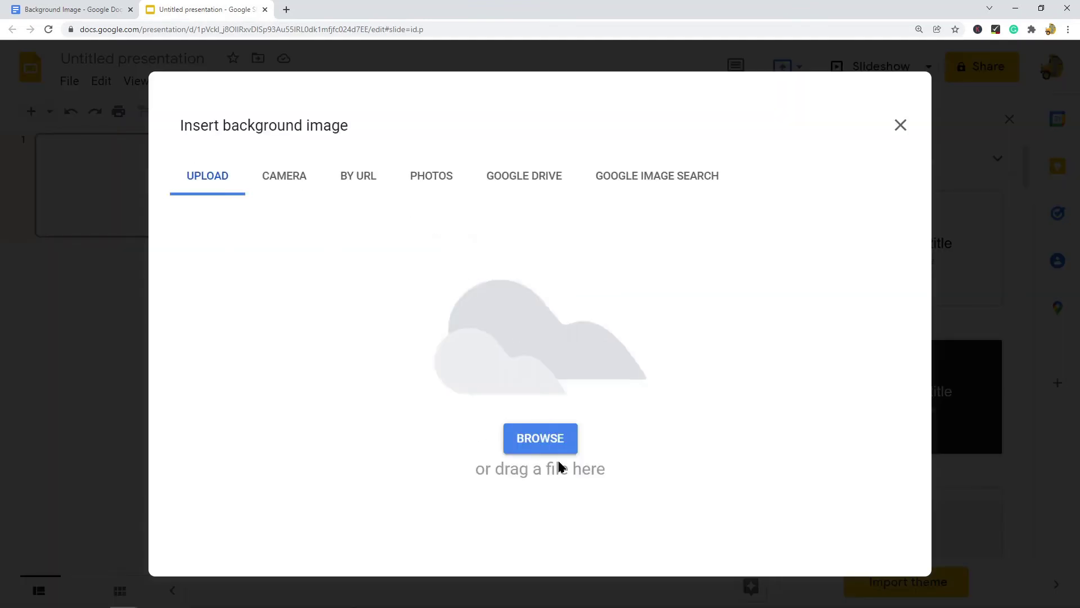
left_click(550, 441)
double_click(141, 96)
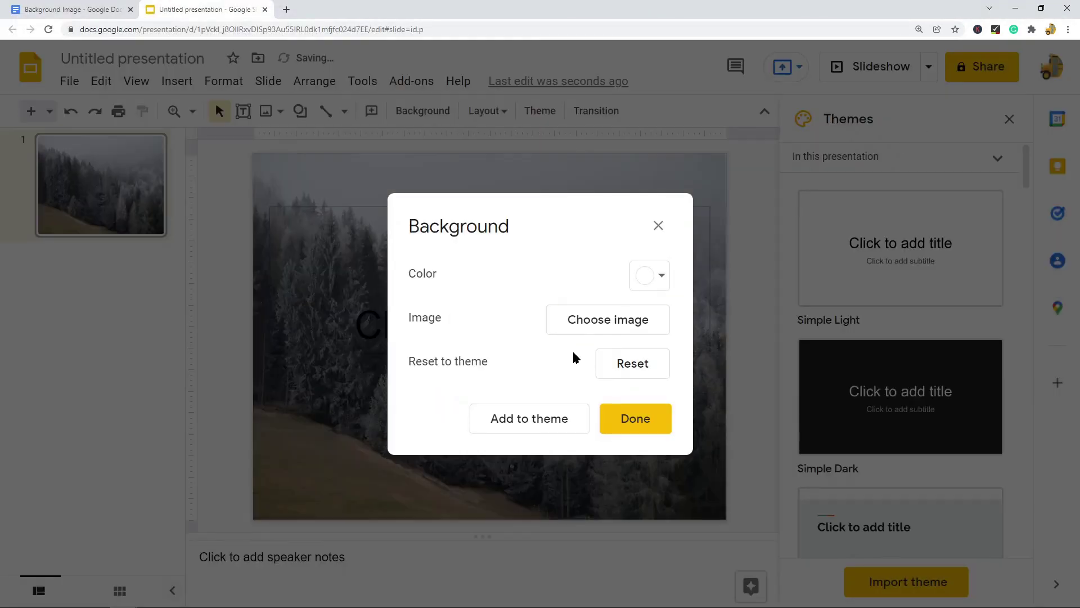
left_click(646, 417)
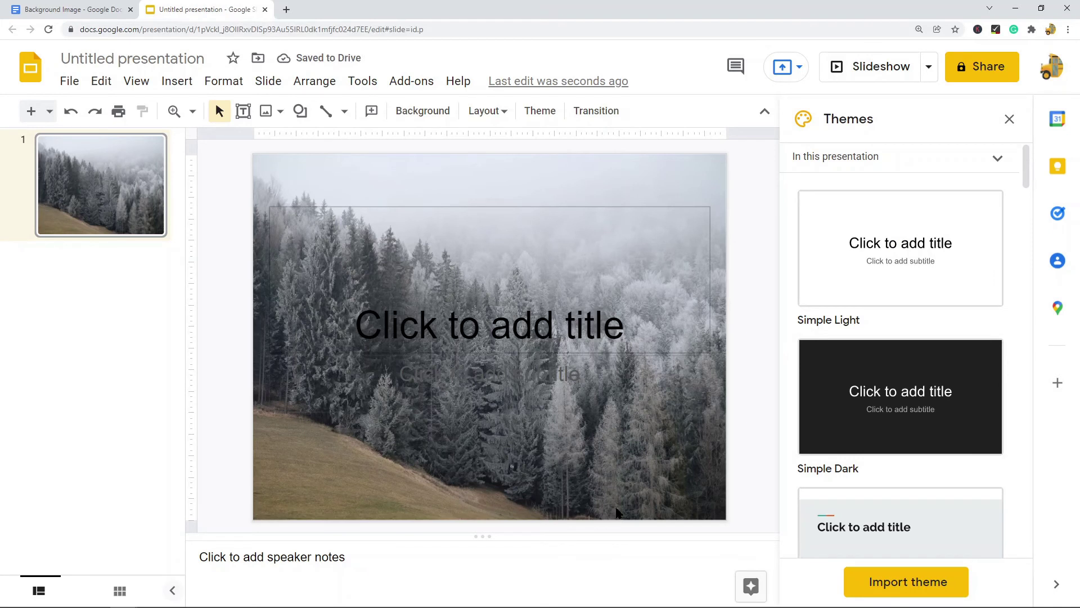
Left-align the subtitle placeholder and move it lower on the slide
left_click(545, 371)
key("ctrl+shift+l")
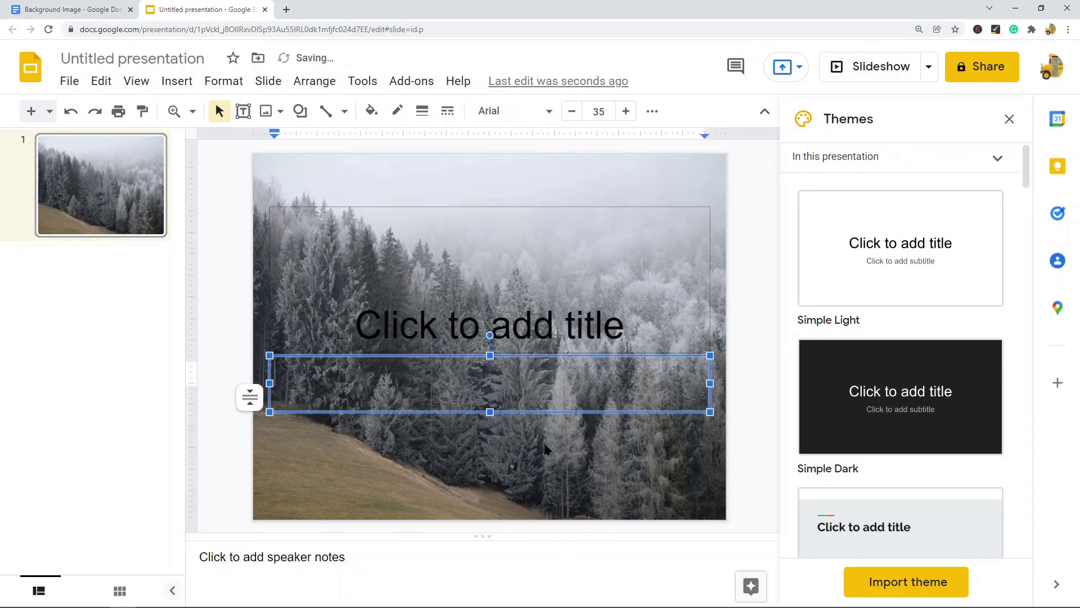
left_click(557, 426)
left_click(411, 403)
left_click_drag(425, 422, 483, 458)
left_click(497, 458)
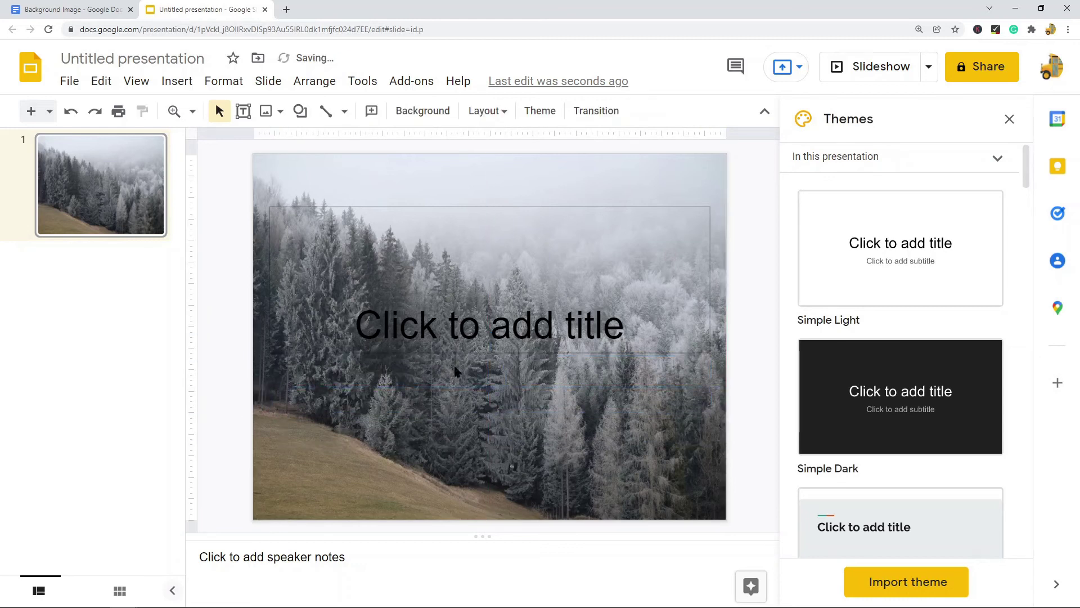
Type 'This is my text' in the title box and drag it toward the slide's top
left_click(454, 317)
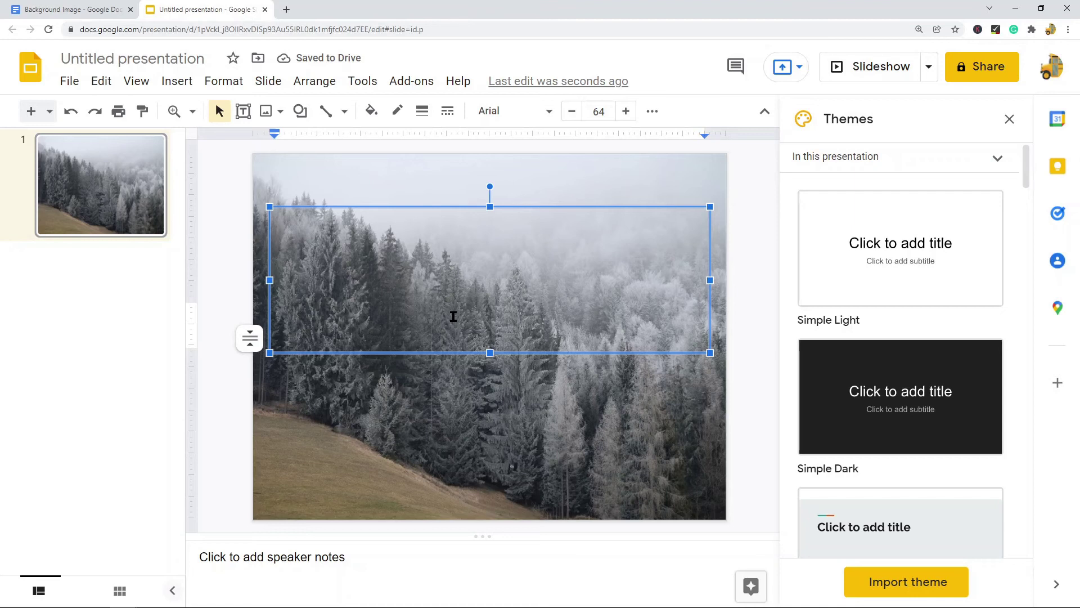
type("This is my text")
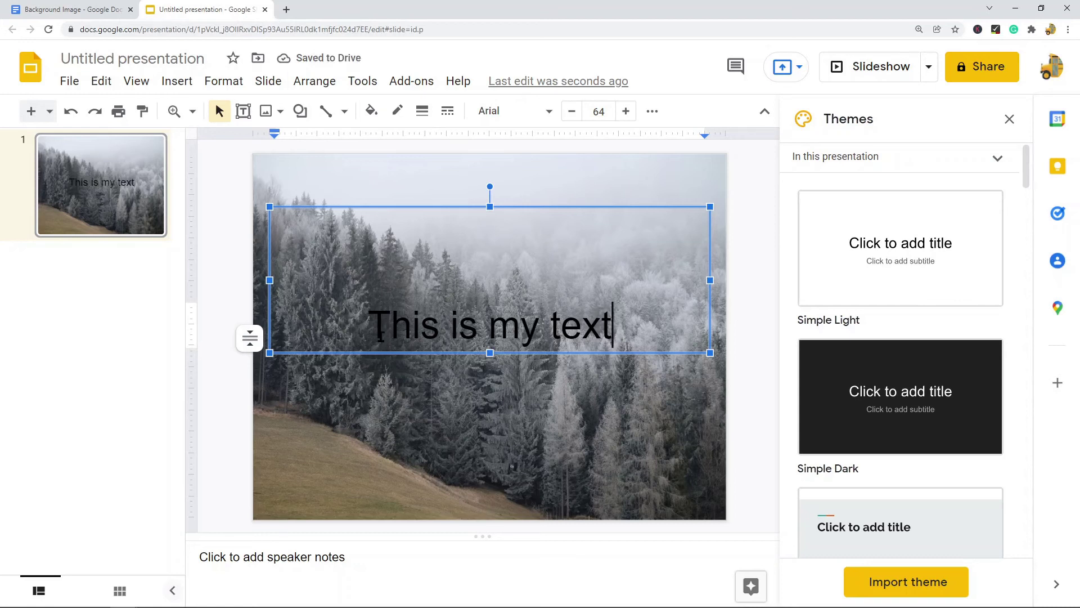
left_click_drag(382, 354, 425, 278)
left_click(549, 328)
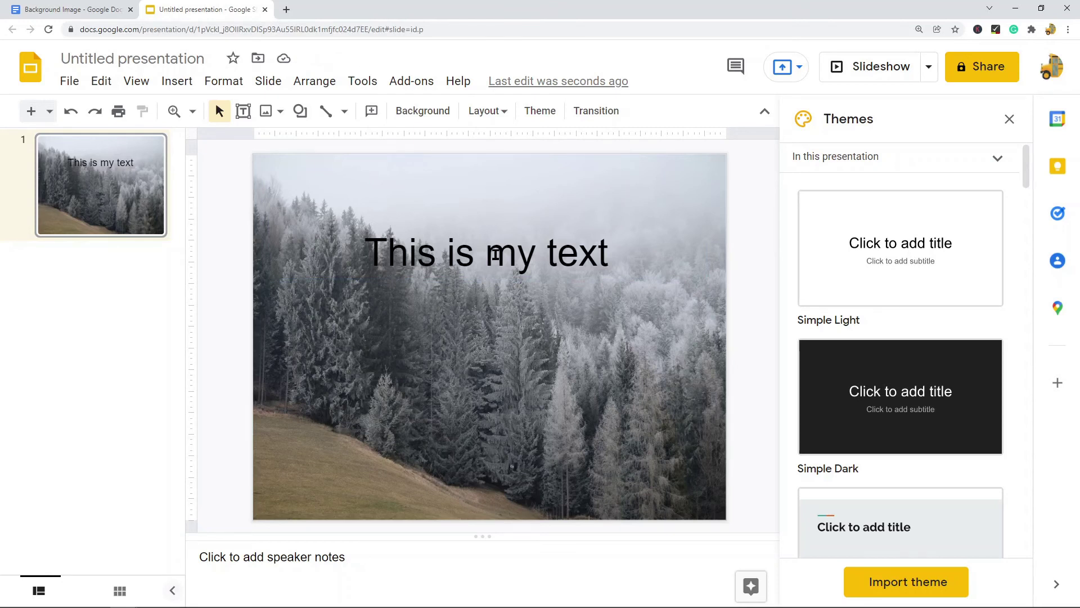
Save the current forest slide as a .jpg file, then go back to the Background Image document
left_click(68, 83)
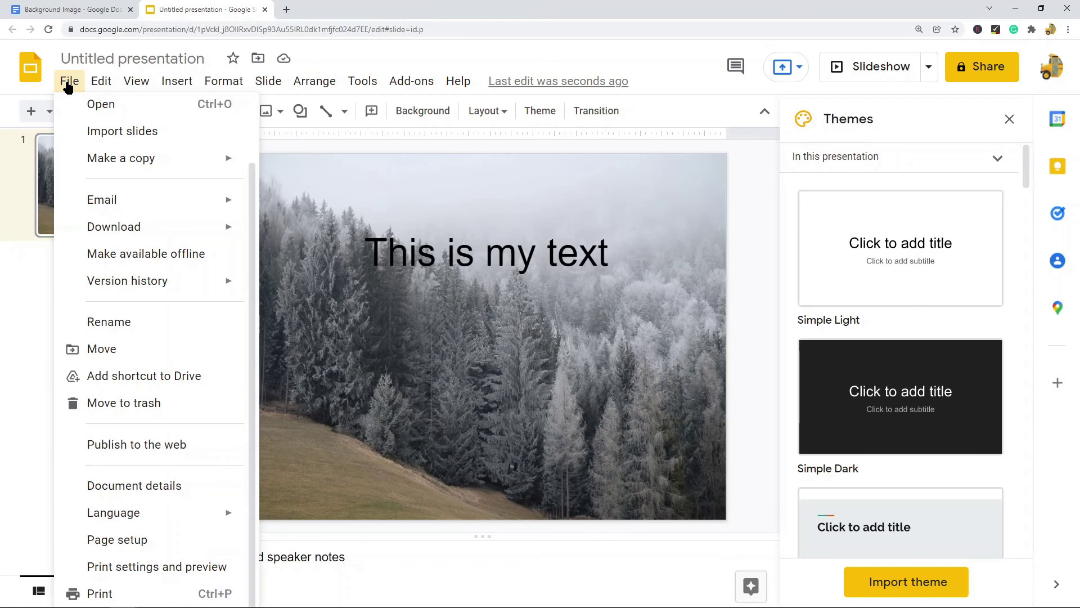
mouse_move(160, 233)
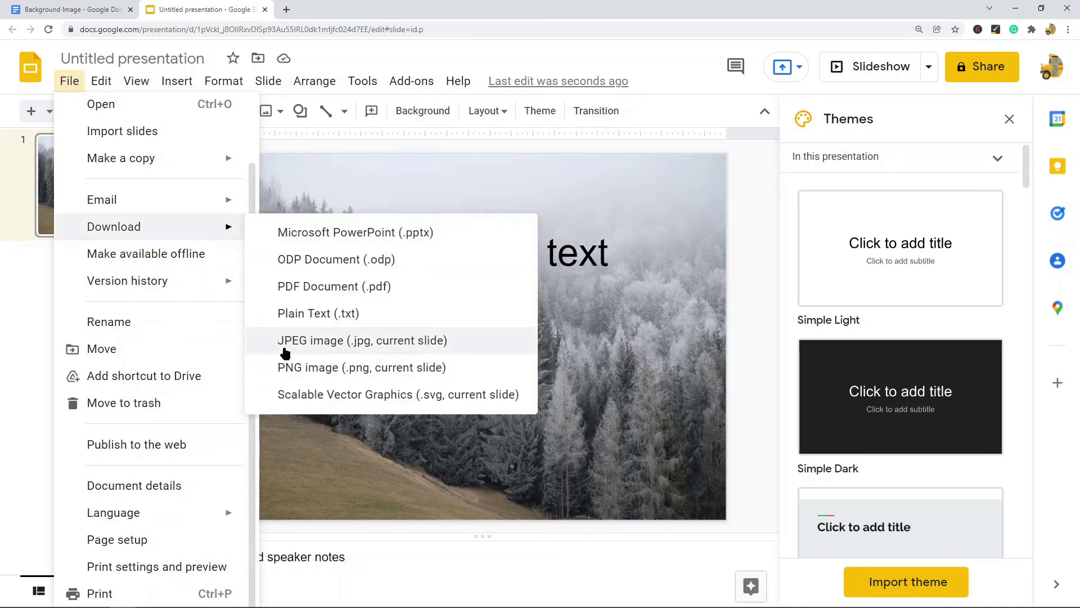
left_click(340, 349)
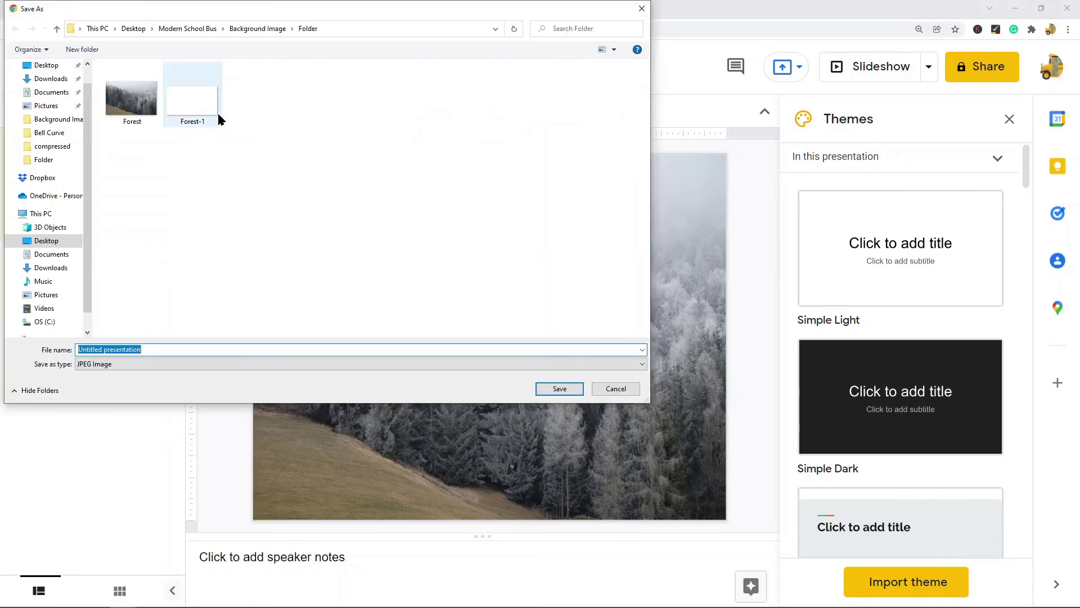
left_click_drag(154, 350, 77, 350)
left_click(561, 389)
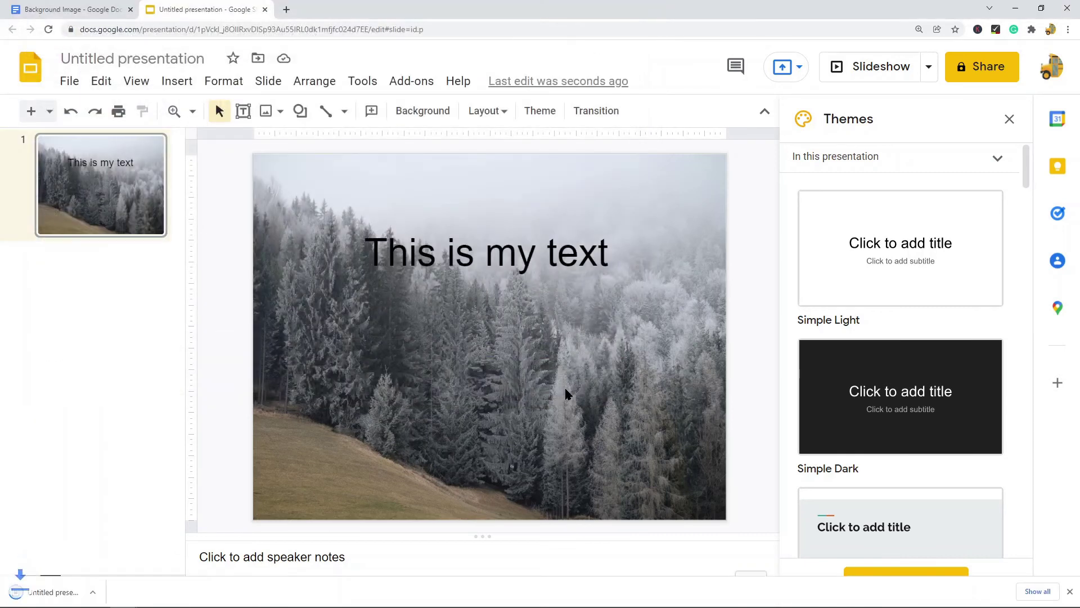
left_click(78, 13)
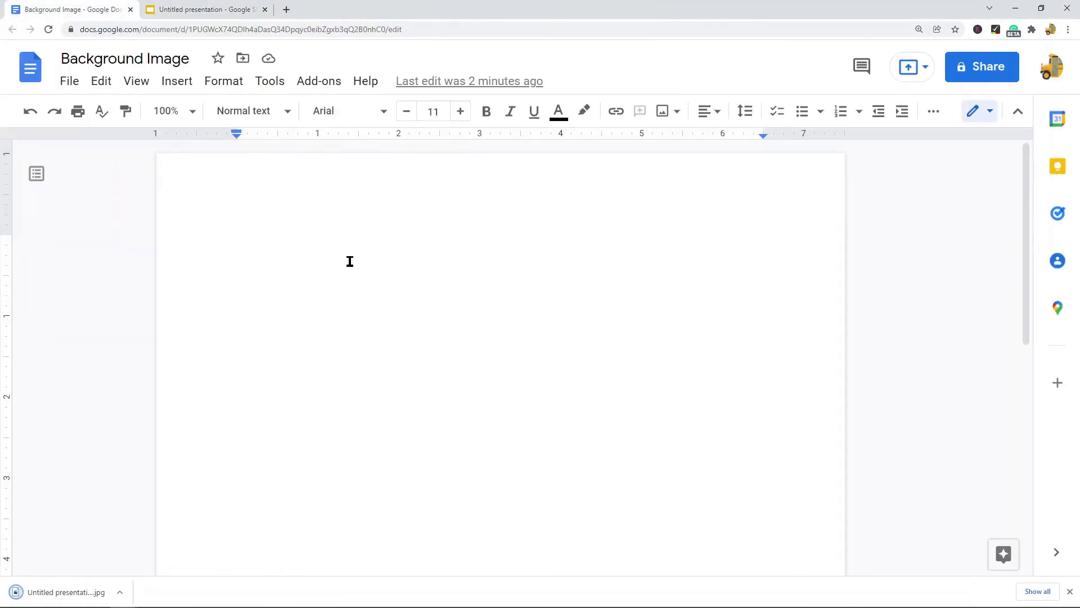
Upload the exported Untitled presentation JPEG from the computer into the Background Image document
left_click(186, 84)
mouse_move(192, 121)
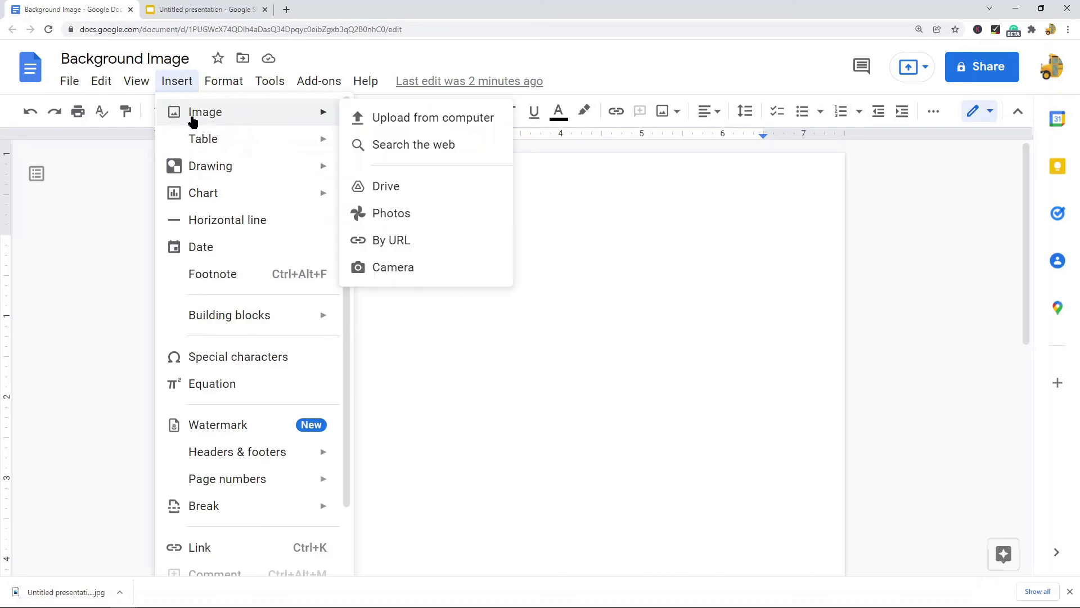
left_click(436, 119)
double_click(259, 96)
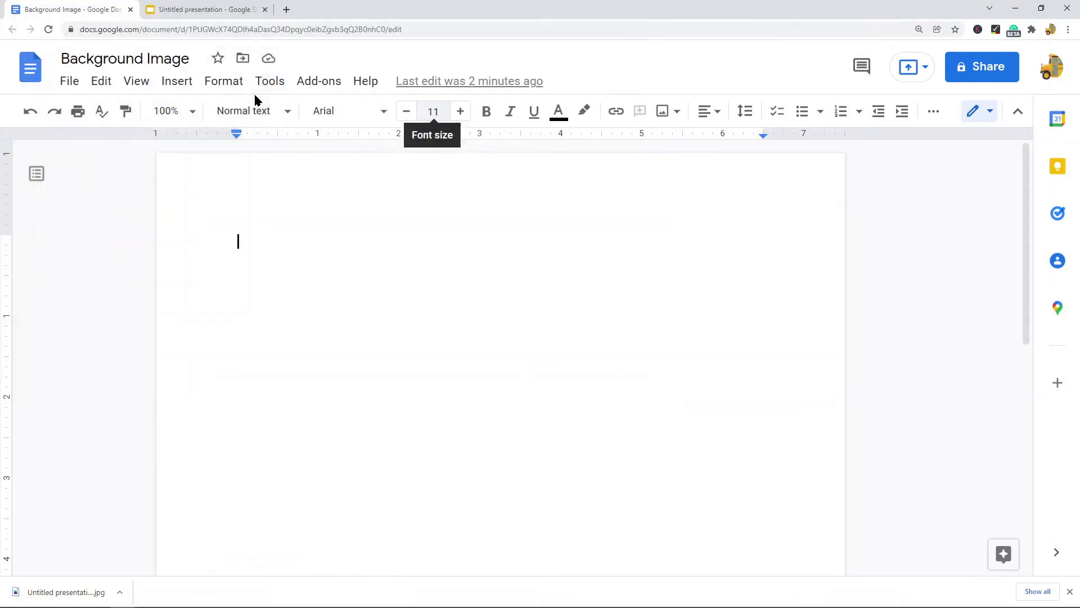
scroll(777, 300, "up", 3)
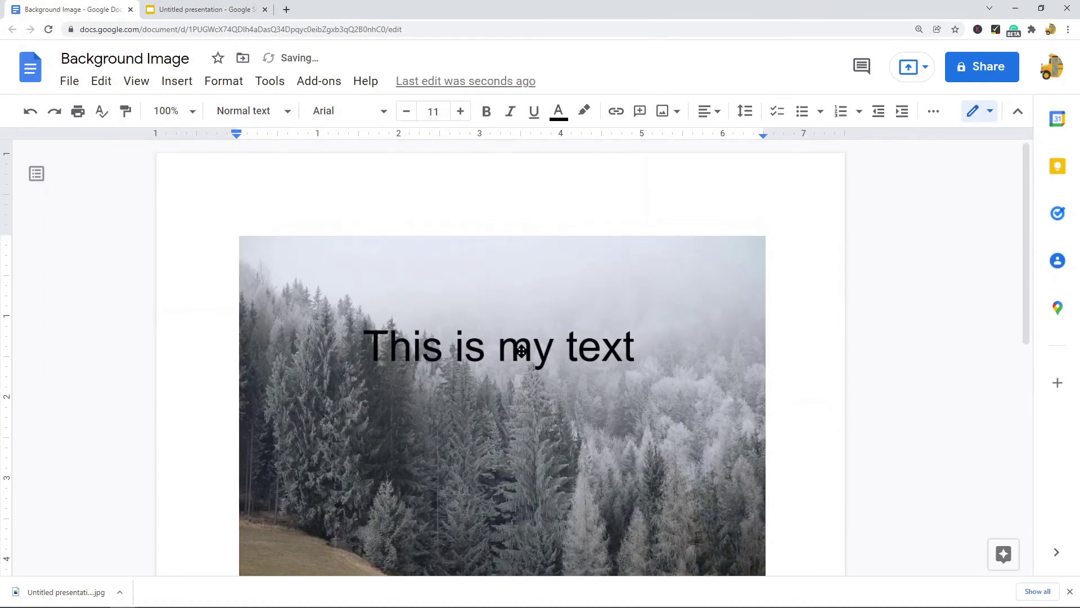
scroll(785, 369, "down", 2)
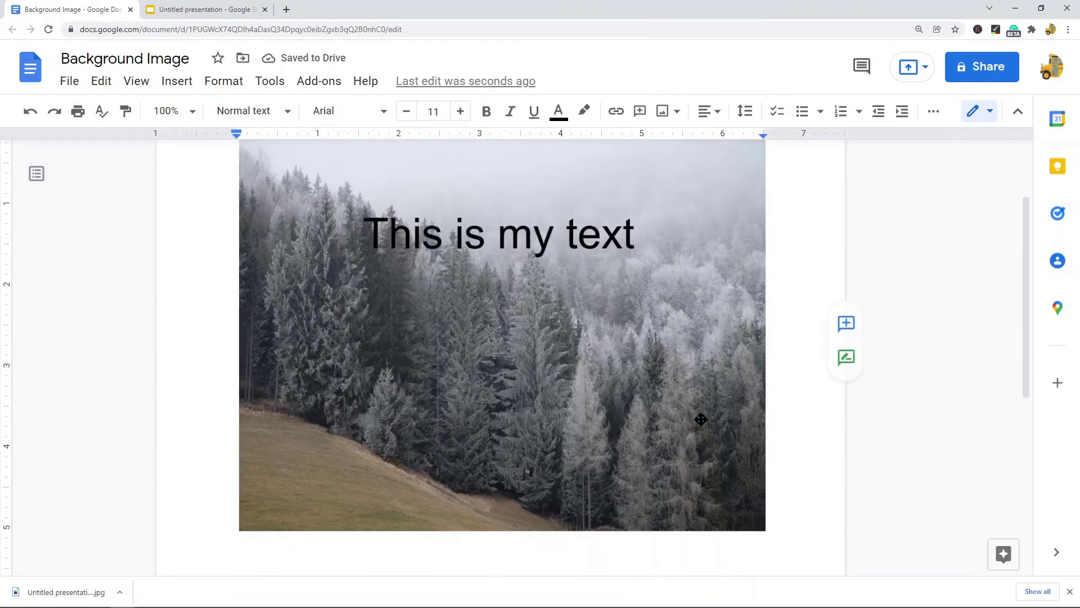
scroll(703, 382, "up", 1)
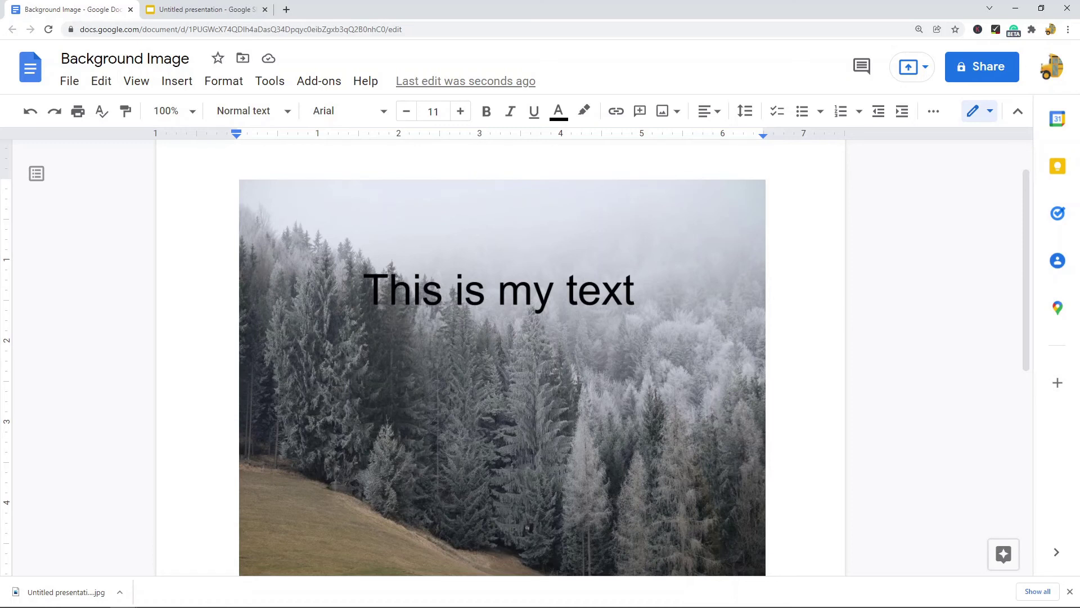
left_click(177, 81)
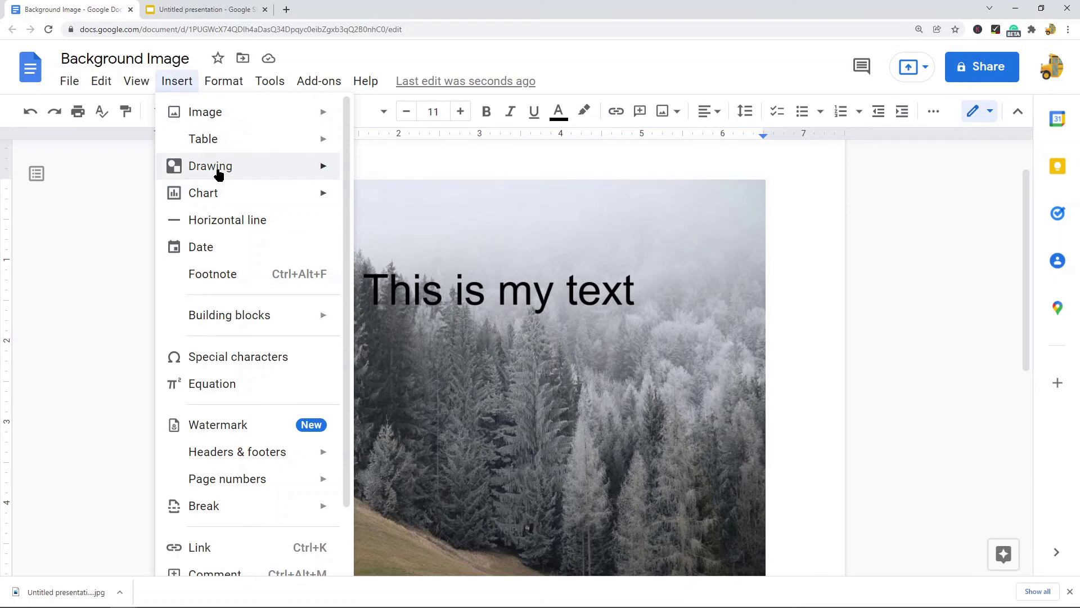
mouse_move(218, 175)
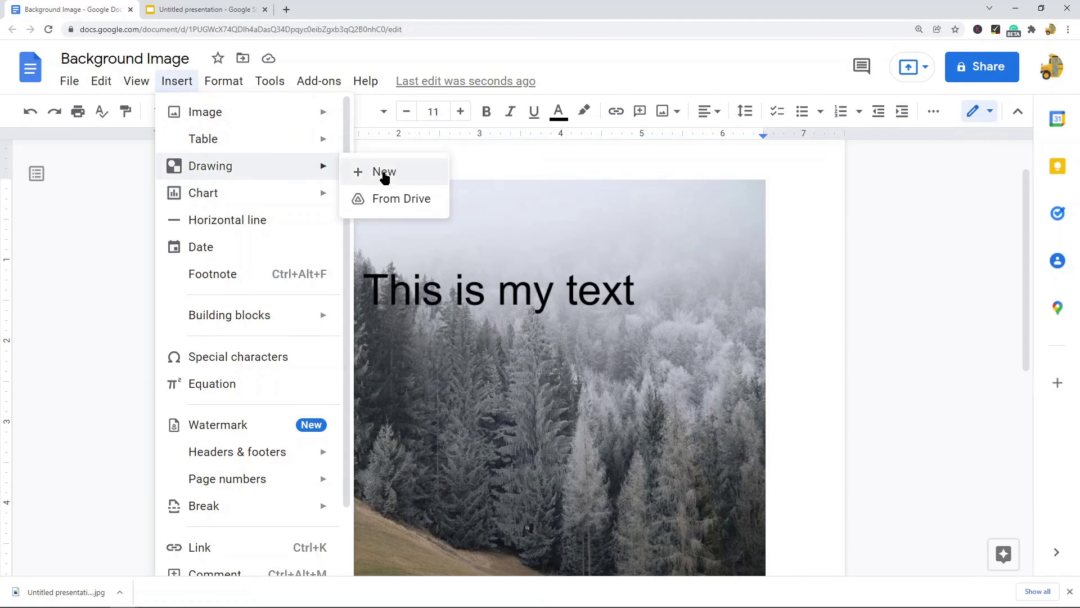
left_click(231, 7)
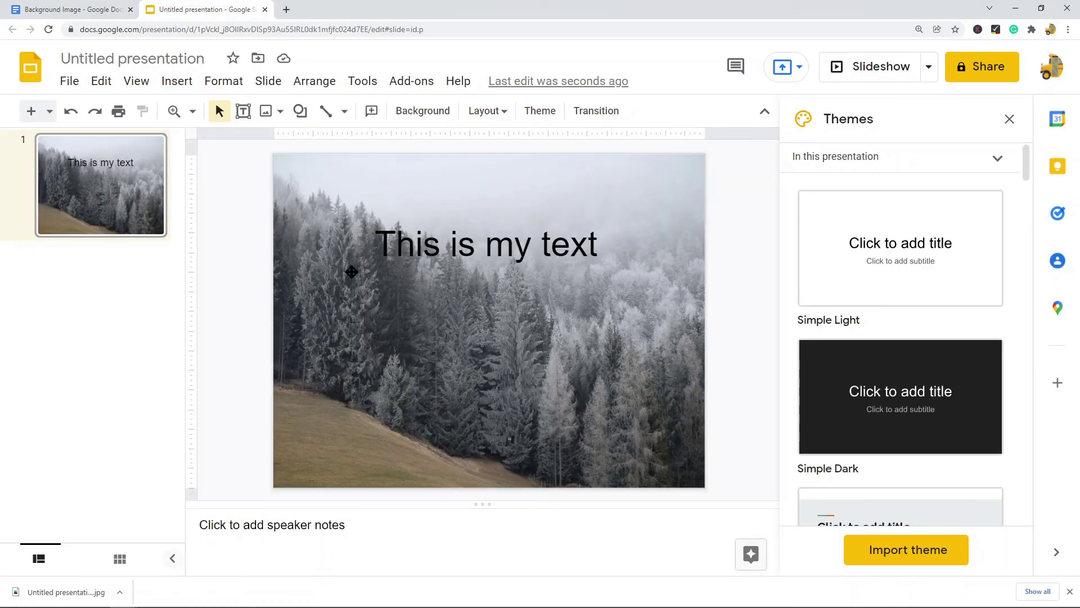
left_click(459, 249)
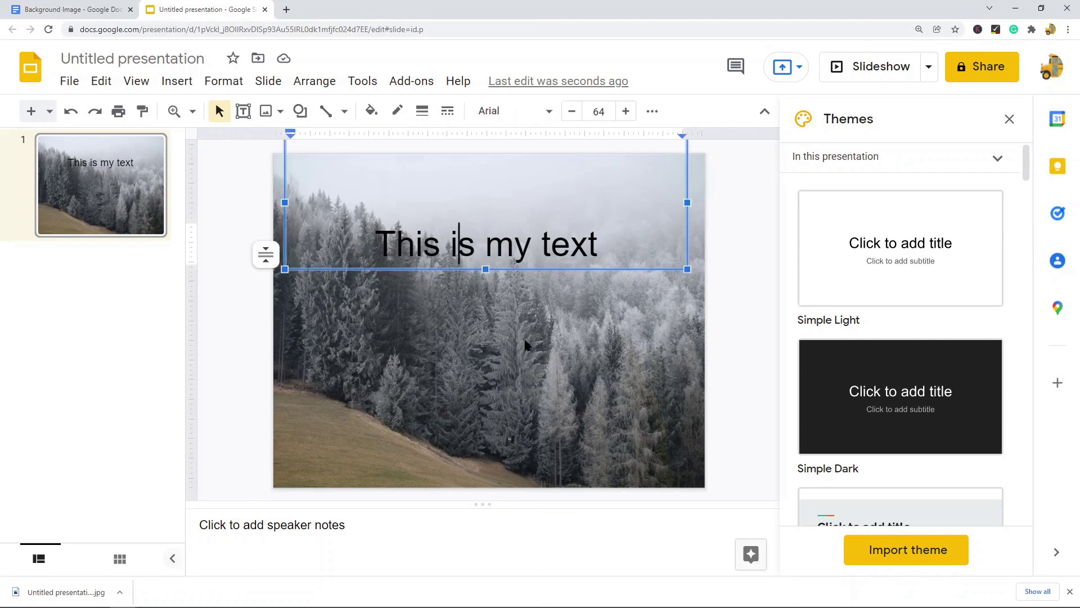
left_click(97, 6)
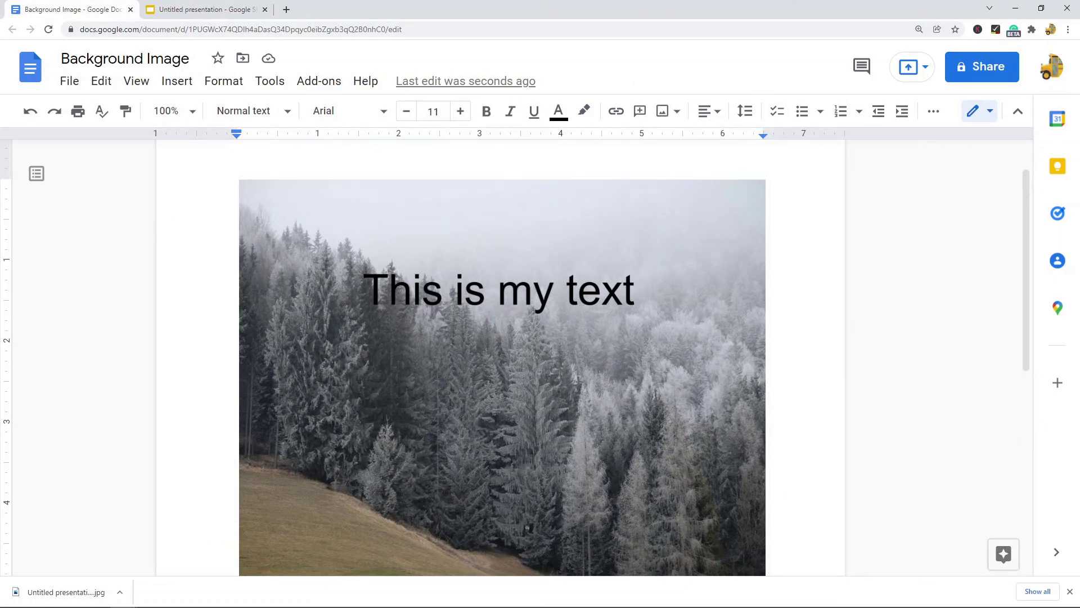
scroll(902, 379, "down", 4)
scroll(965, 386, "up", 2)
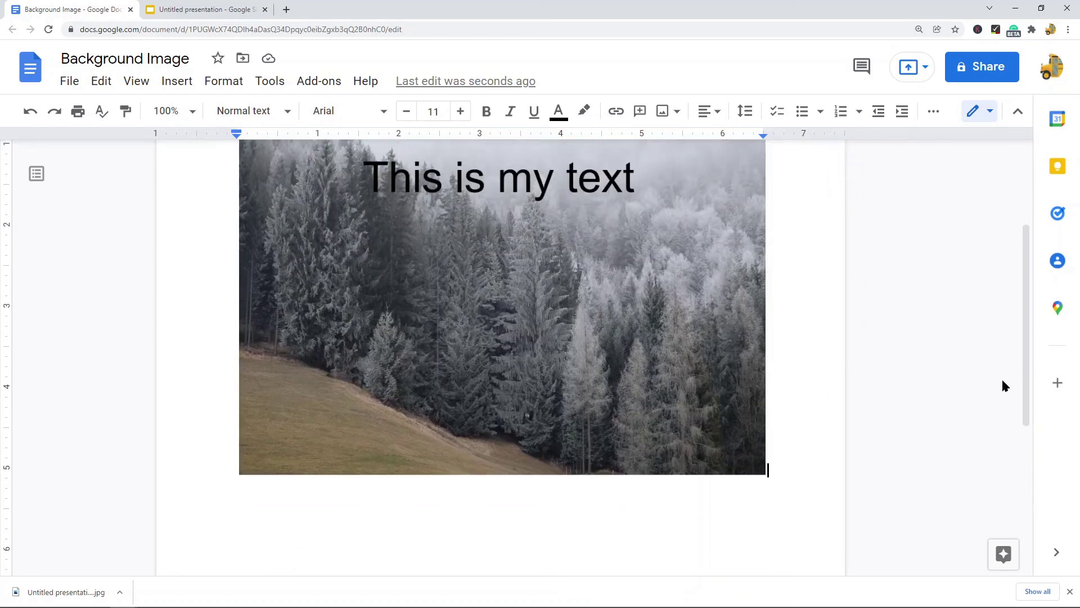
scroll(1032, 405, "up", 3)
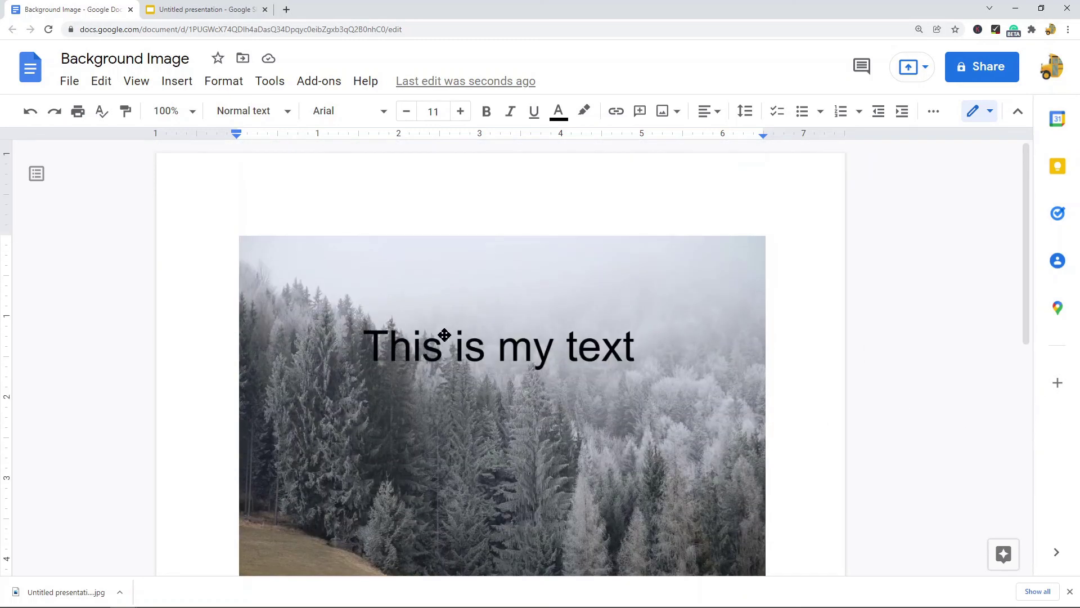
scroll(450, 346, "down", 2)
scroll(444, 293, "down", 1)
scroll(383, 270, "up", 2)
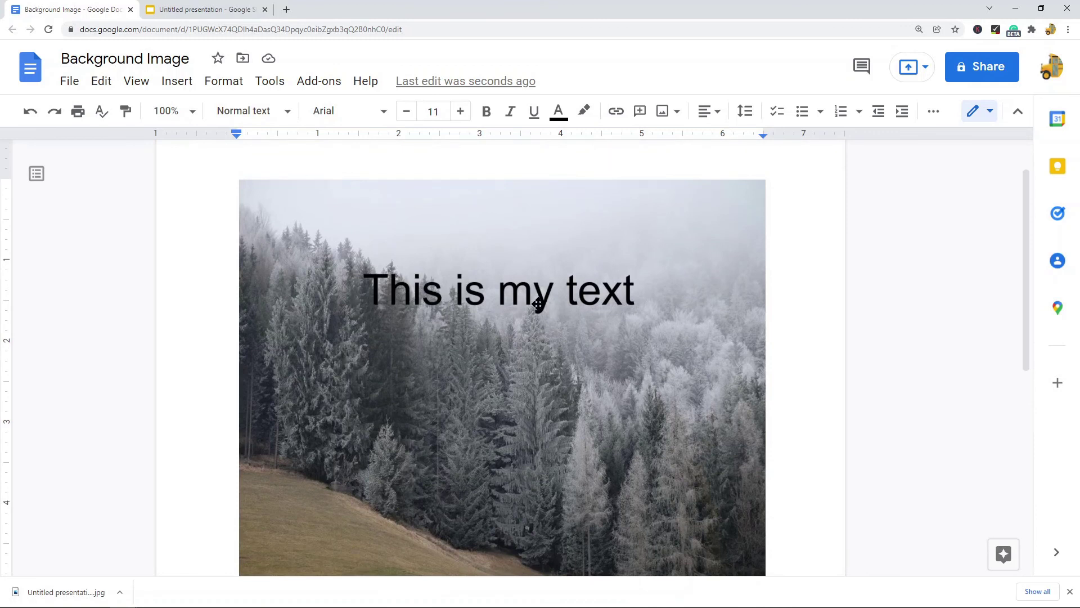
scroll(482, 289, "down", 2)
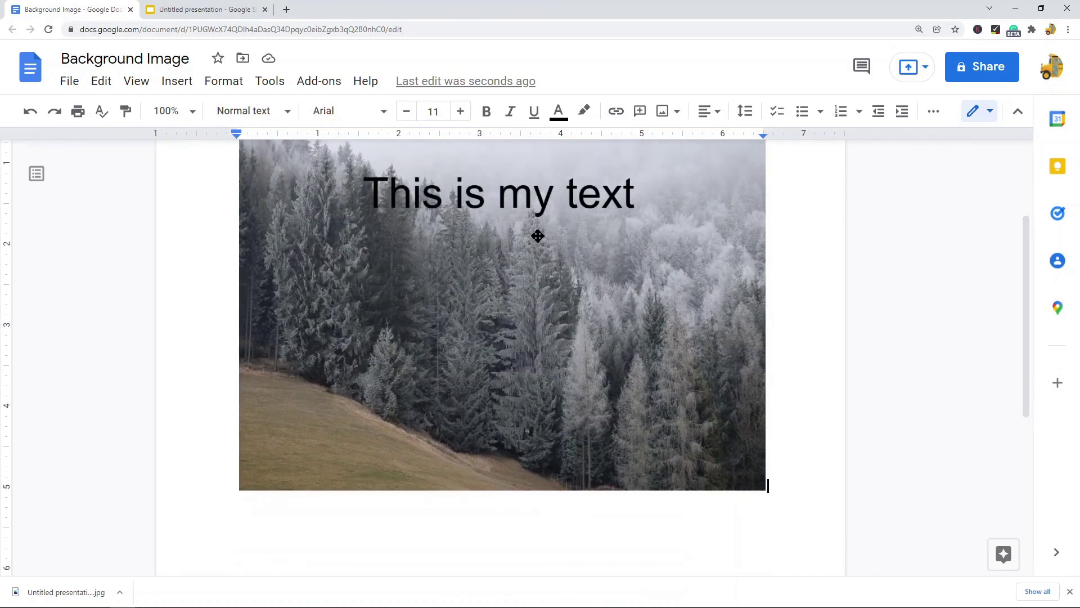
scroll(538, 234, "up", 2)
scroll(618, 297, "down", 2)
scroll(543, 259, "up", 1)
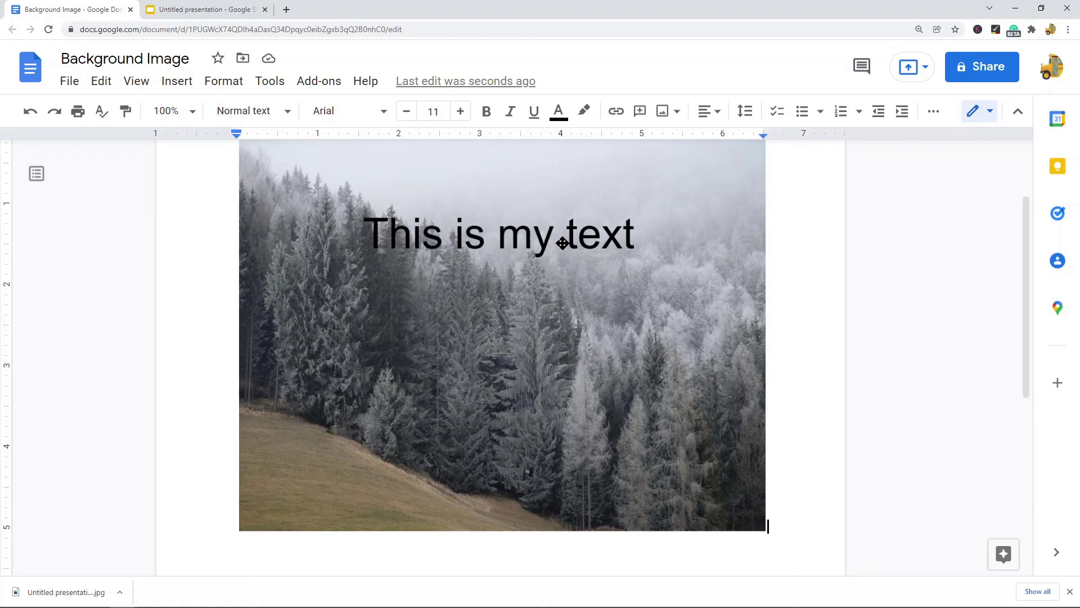
Switch to the Untitled presentation and highlight the title line 'This is my text'
left_click(231, 8)
left_click_drag(577, 246, 271, 248)
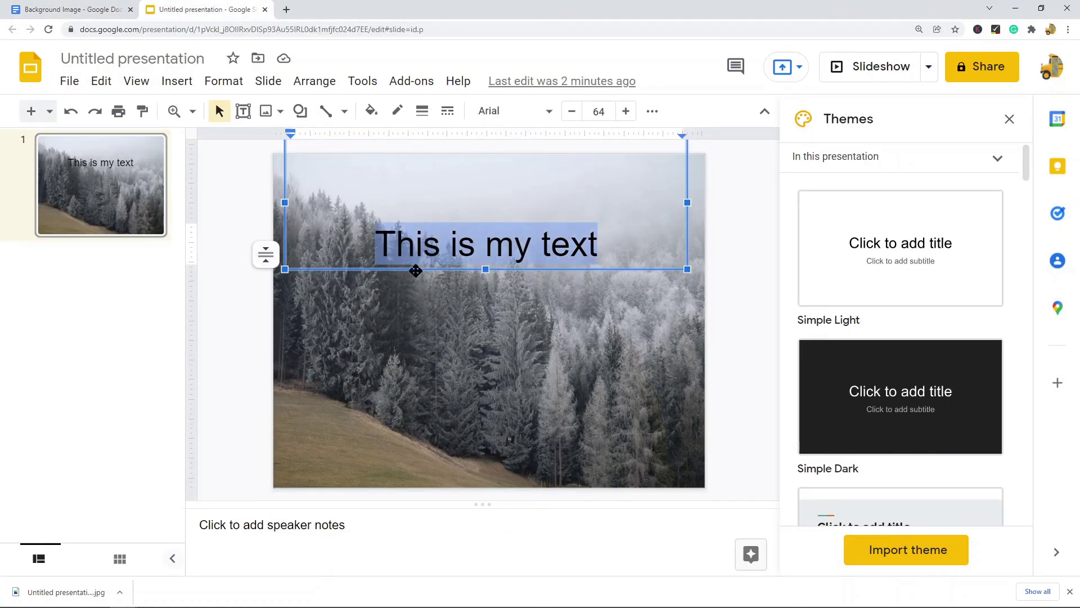